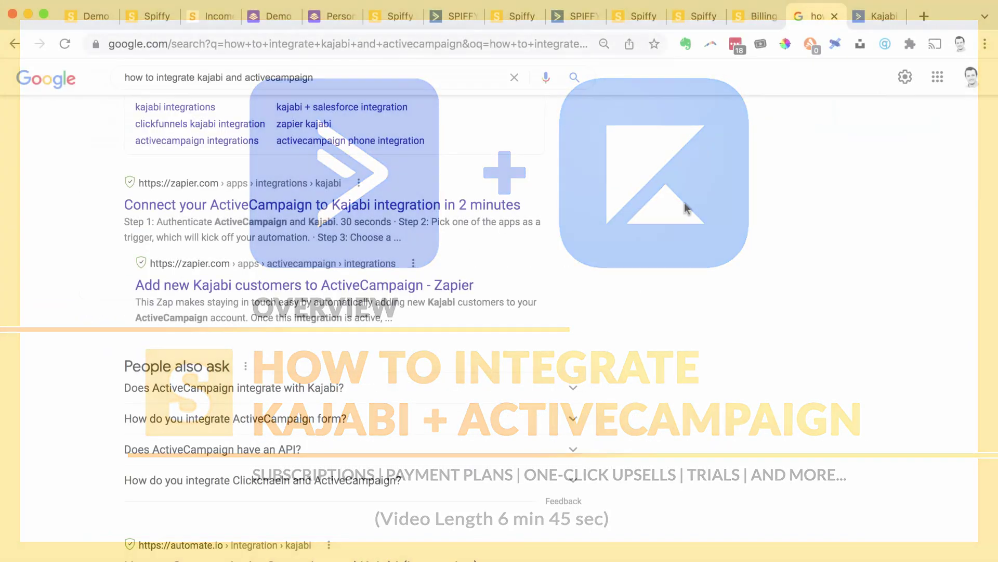
- Scroll through the Google results for integrating Kajabi and ActiveCampaign
{"action": "scroll", "coordinate": [685, 205], "scroll_direction": "up", "scroll_amount": 5}
{"action": "scroll", "coordinate": [685, 208], "scroll_direction": "up", "scroll_amount": 3}
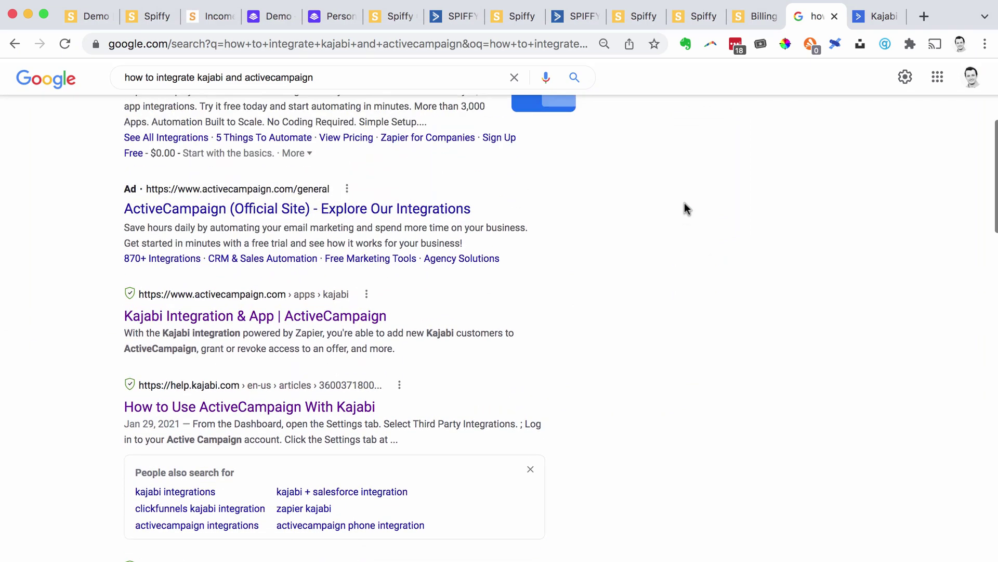
{"action": "scroll", "coordinate": [685, 208], "scroll_direction": "down", "scroll_amount": 7}
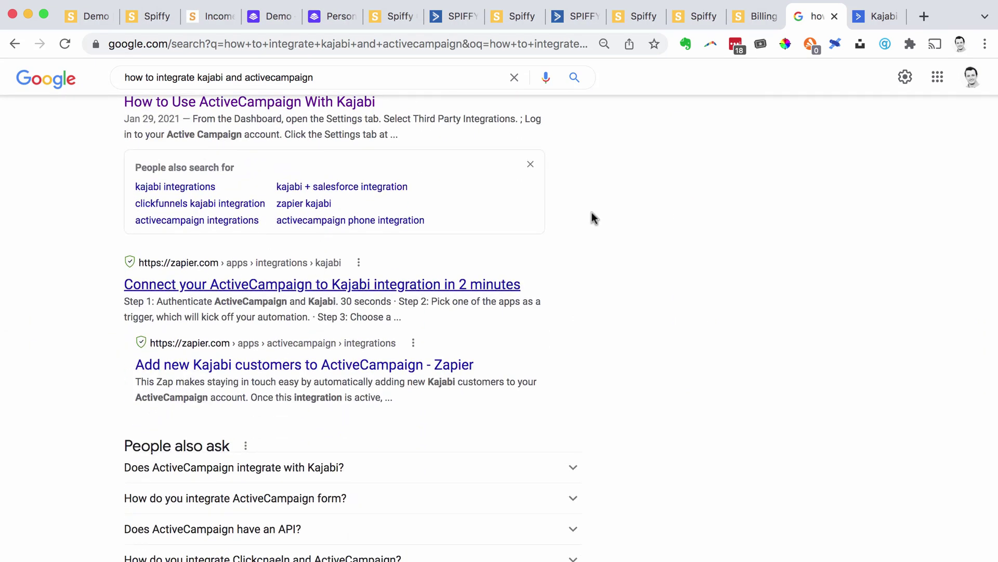
{"action": "left_click", "coordinate": [871, 15]}
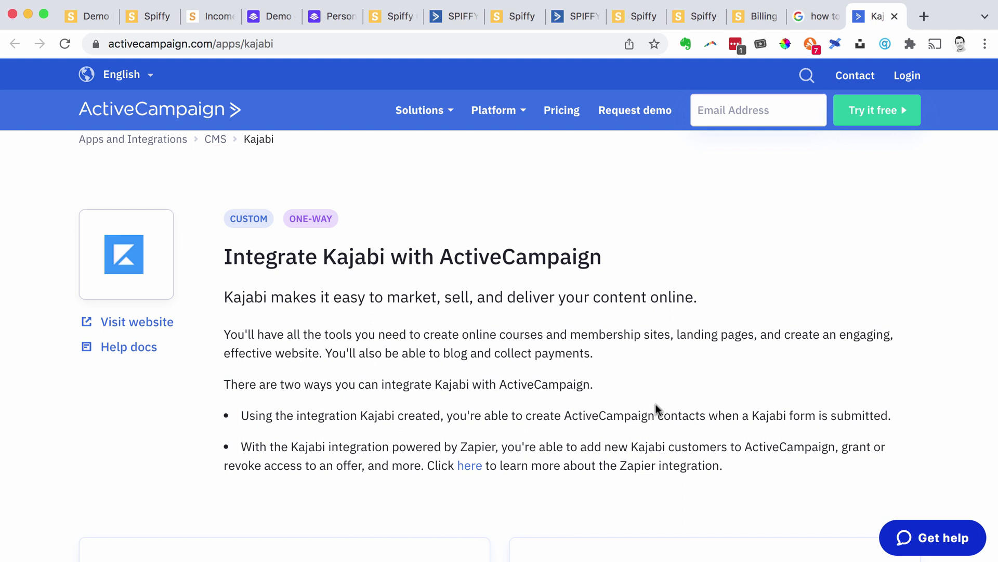
{"action": "scroll", "coordinate": [656, 404], "scroll_direction": "up", "scroll_amount": 2}
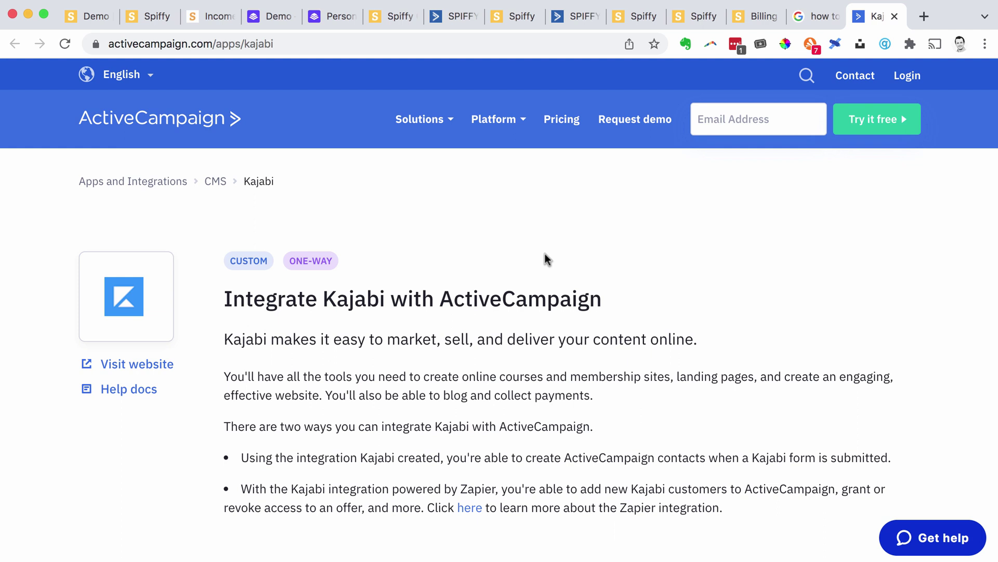
{"action": "left_click", "coordinate": [150, 22]}
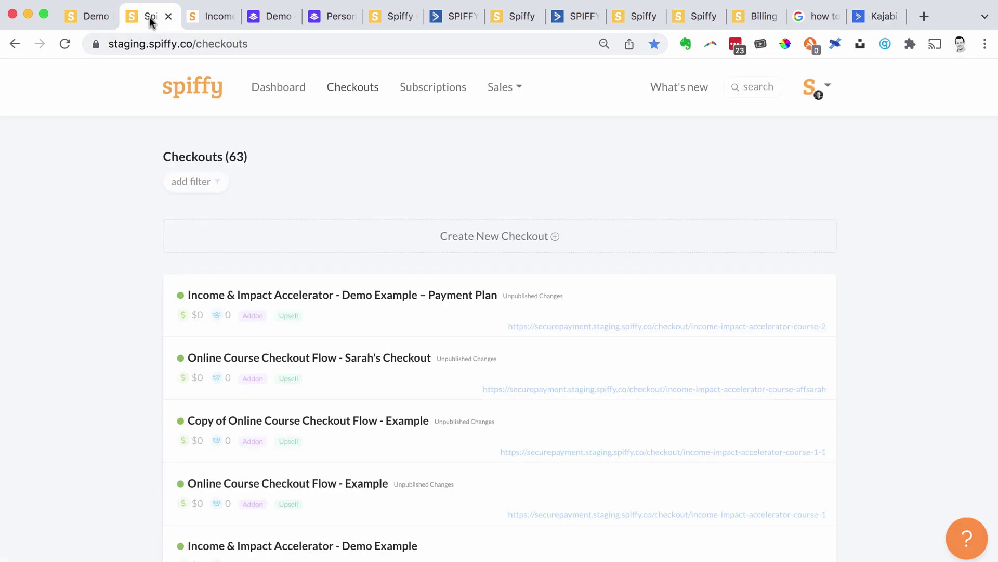
{"action": "left_click", "coordinate": [821, 90]}
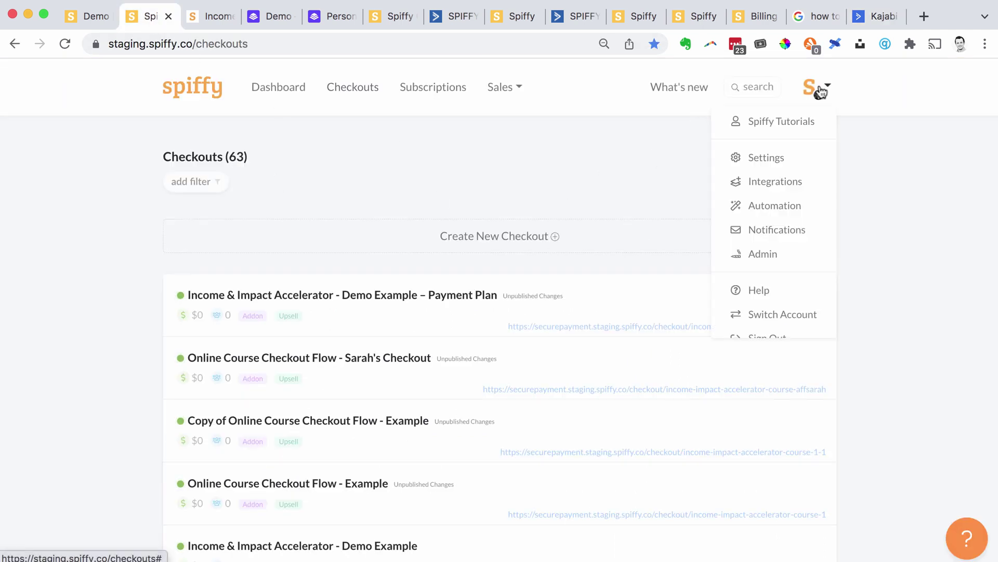
{"action": "left_click", "coordinate": [776, 164]}
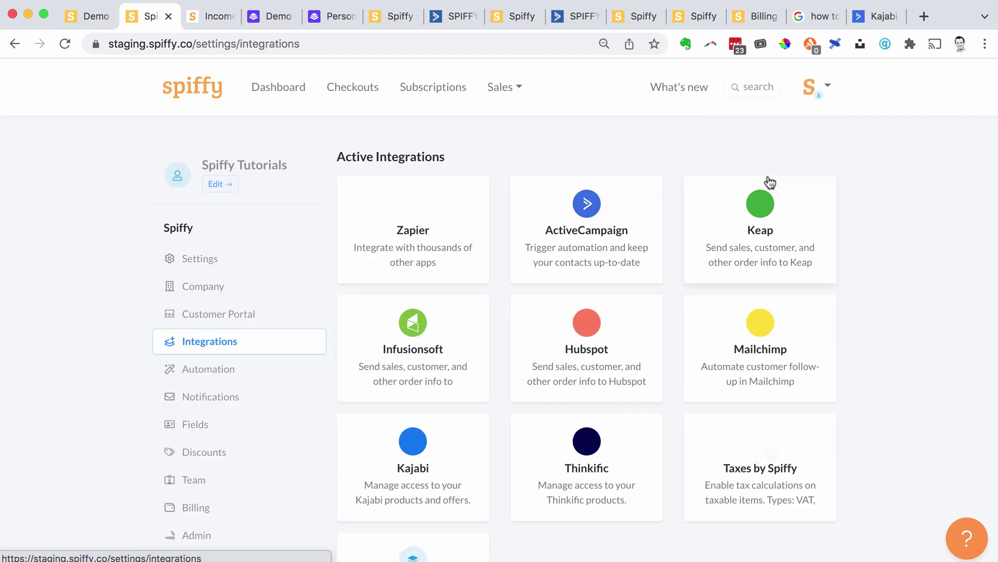
{"action": "left_click", "coordinate": [582, 233]}
{"action": "scroll", "coordinate": [473, 303], "scroll_direction": "down", "scroll_amount": 3}
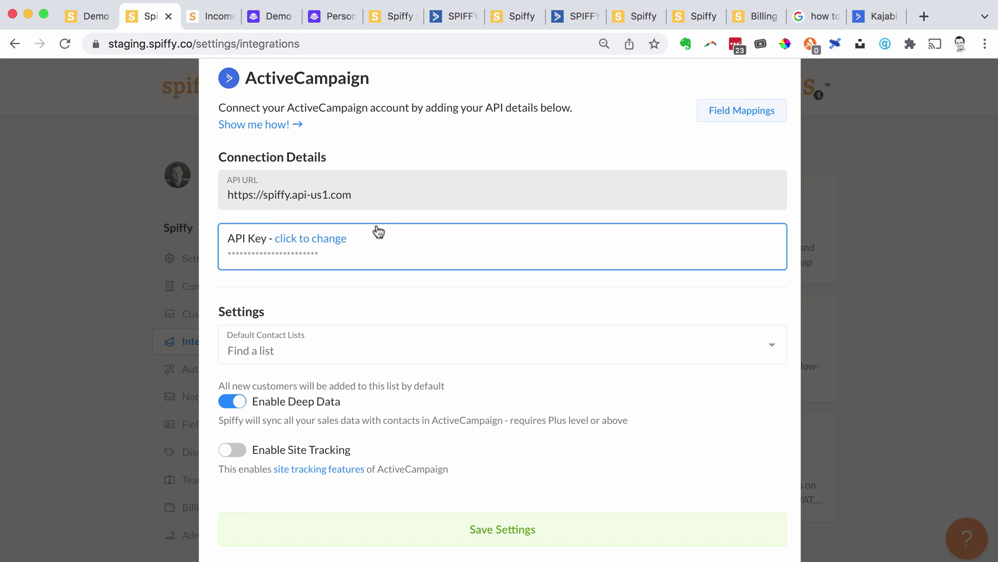
{"action": "scroll", "coordinate": [378, 231], "scroll_direction": "down", "scroll_amount": 1}
- Add Spiffy Standalone and Testing Ground List as ActiveCampaign's default contact lists
{"action": "left_click", "coordinate": [284, 300]}
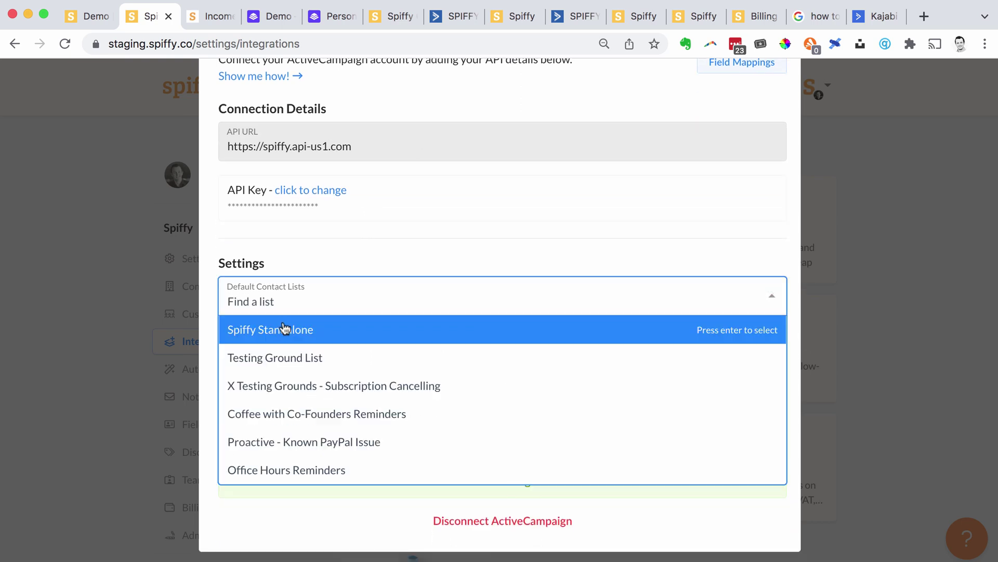
{"action": "left_click", "coordinate": [284, 327]}
{"action": "left_click", "coordinate": [350, 298]}
{"action": "left_click", "coordinate": [259, 368]}
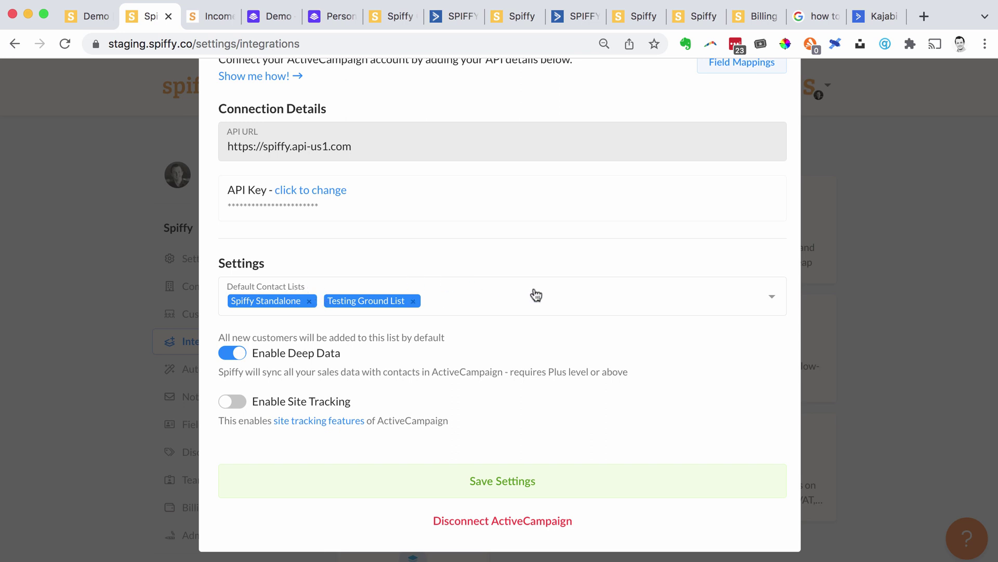
{"action": "scroll", "coordinate": [669, 329], "scroll_direction": "up", "scroll_amount": 5}
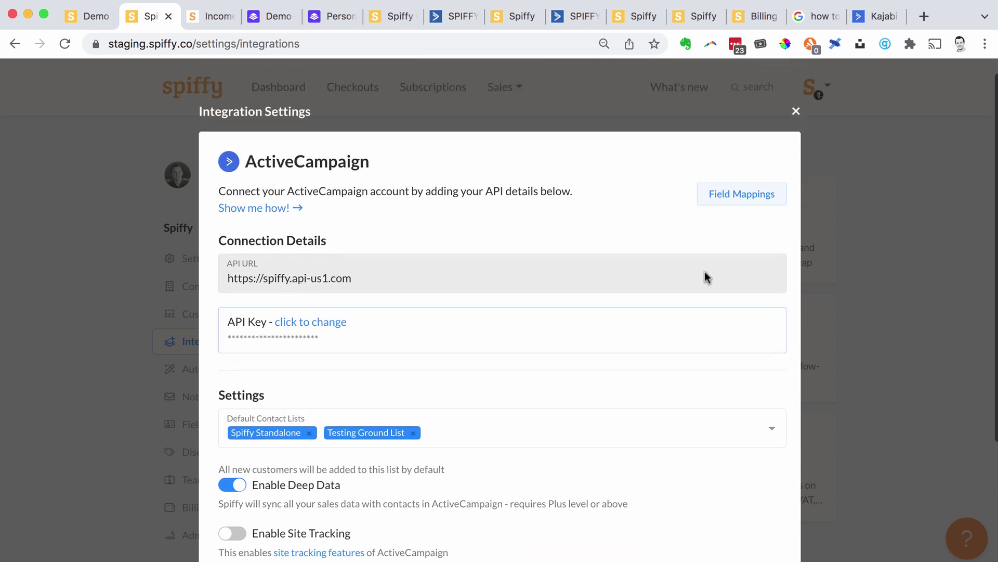
{"action": "left_click", "coordinate": [796, 111]}
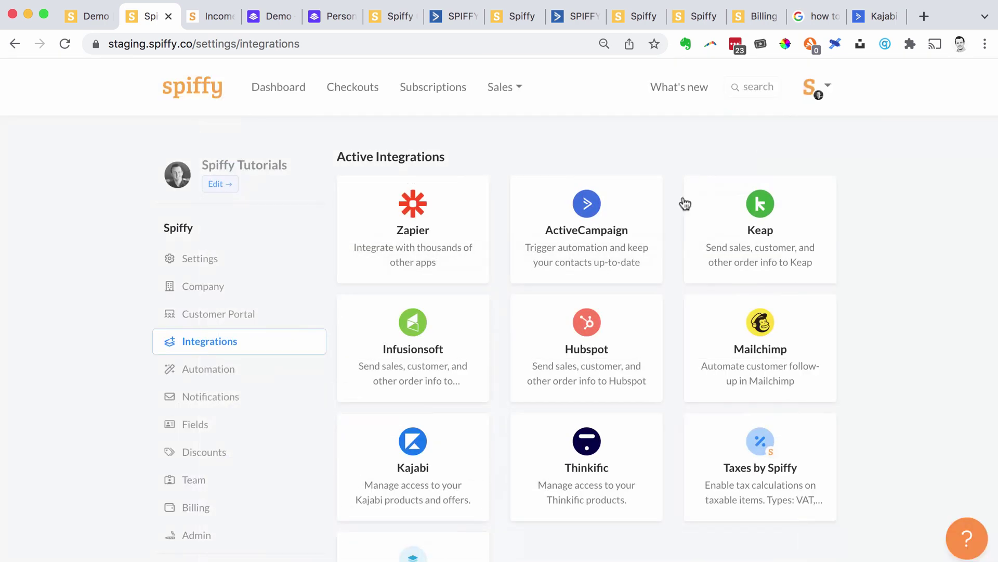
- Review the Kajabi integration settings, then close them
{"action": "scroll", "coordinate": [568, 303], "scroll_direction": "down", "scroll_amount": 3}
{"action": "left_click", "coordinate": [392, 337]}
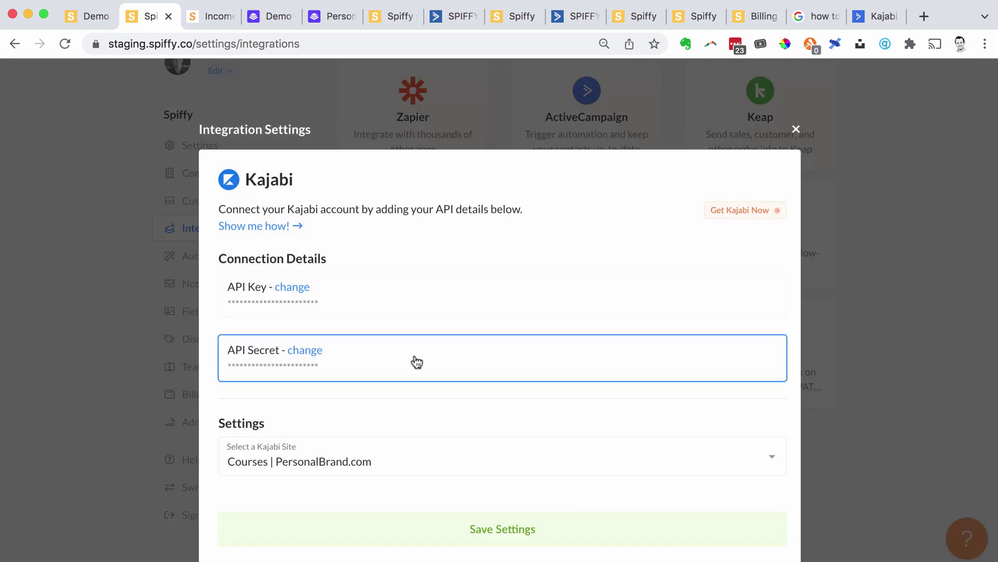
{"action": "scroll", "coordinate": [369, 317], "scroll_direction": "down", "scroll_amount": 2}
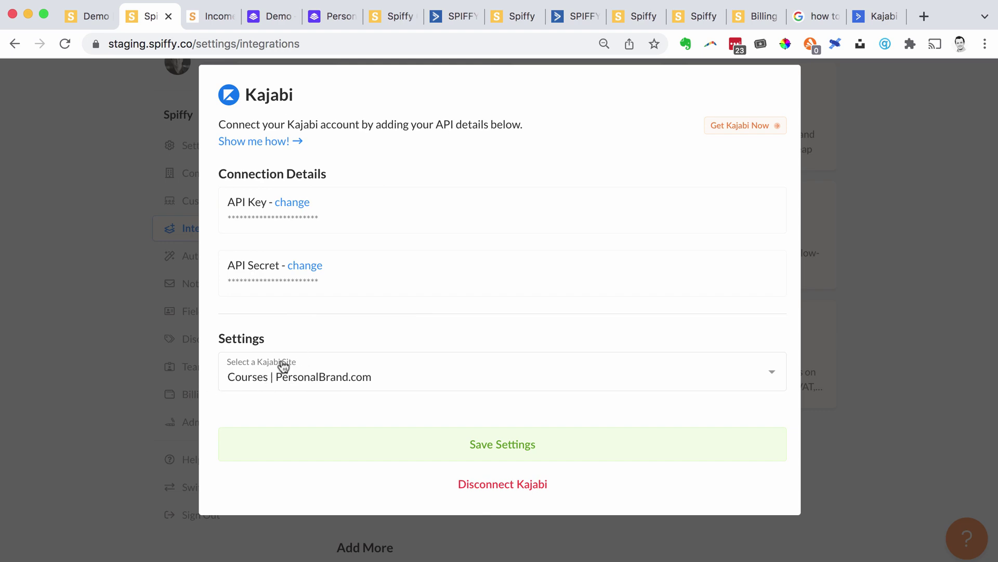
{"action": "left_click", "coordinate": [887, 255]}
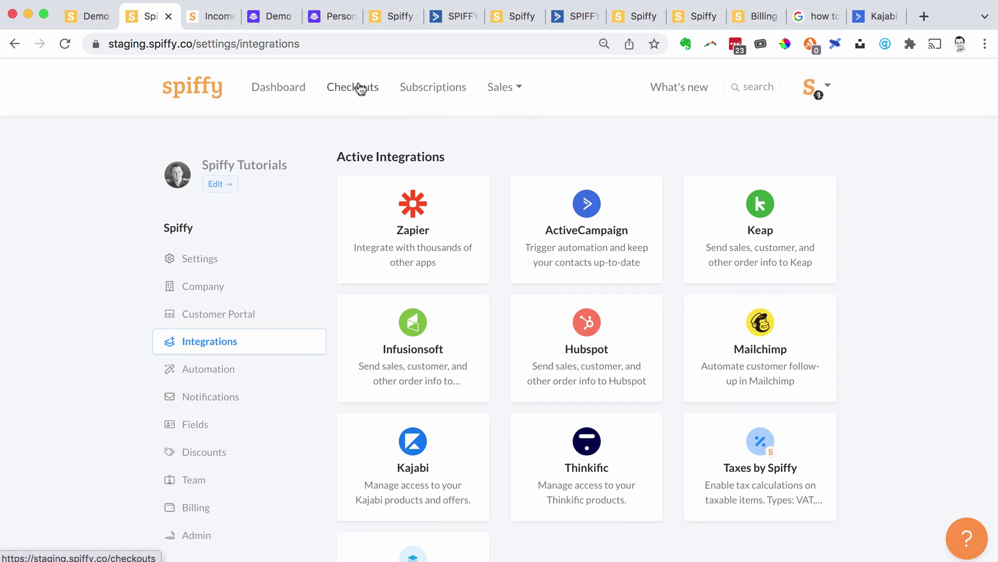
- Edit the Income & Impact Accelerator - Demo Example – Payment Plan checkout from the Checkouts list
{"action": "left_click", "coordinate": [361, 87]}
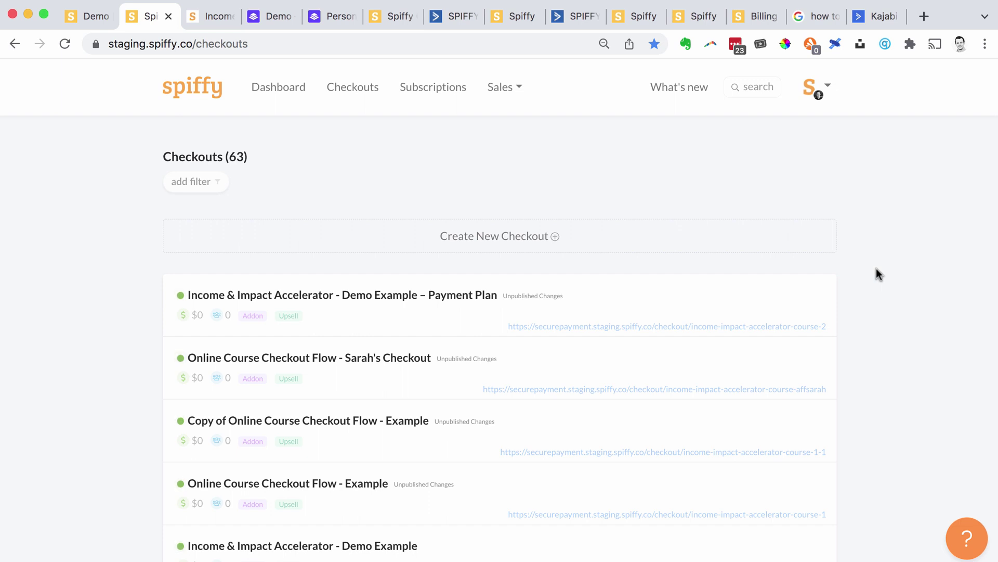
{"action": "left_click", "coordinate": [827, 94]}
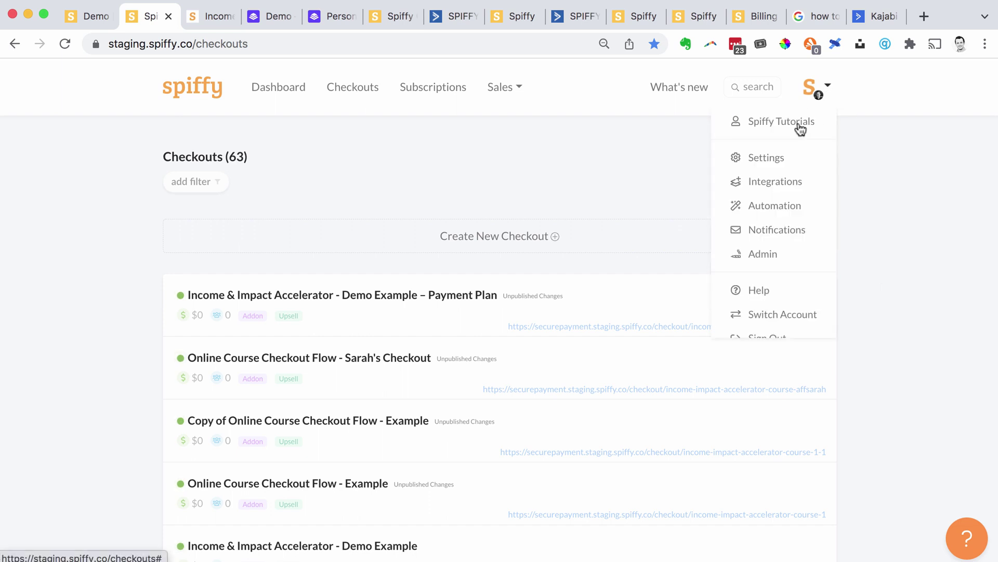
{"action": "left_click", "coordinate": [753, 161]}
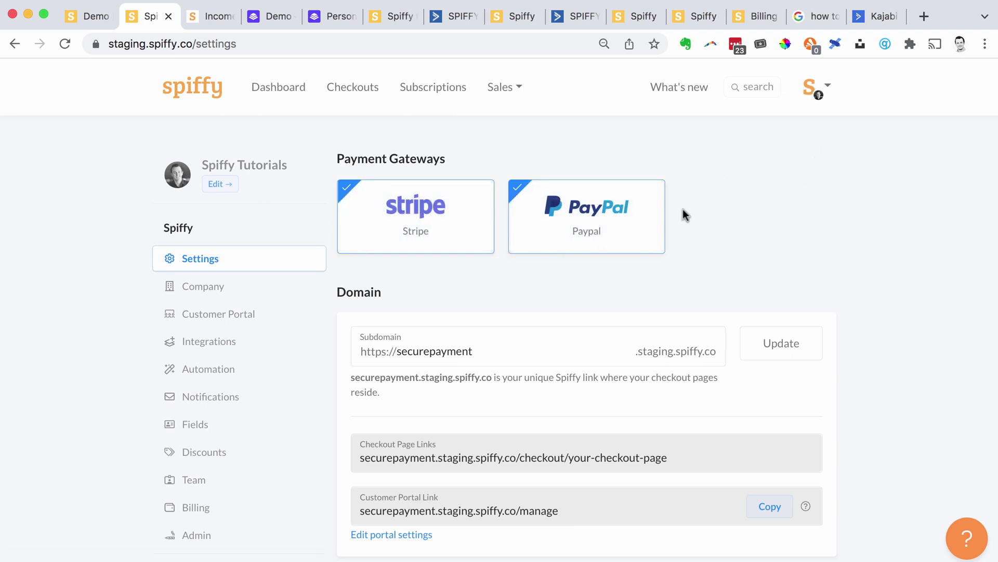
{"action": "left_click", "coordinate": [351, 88]}
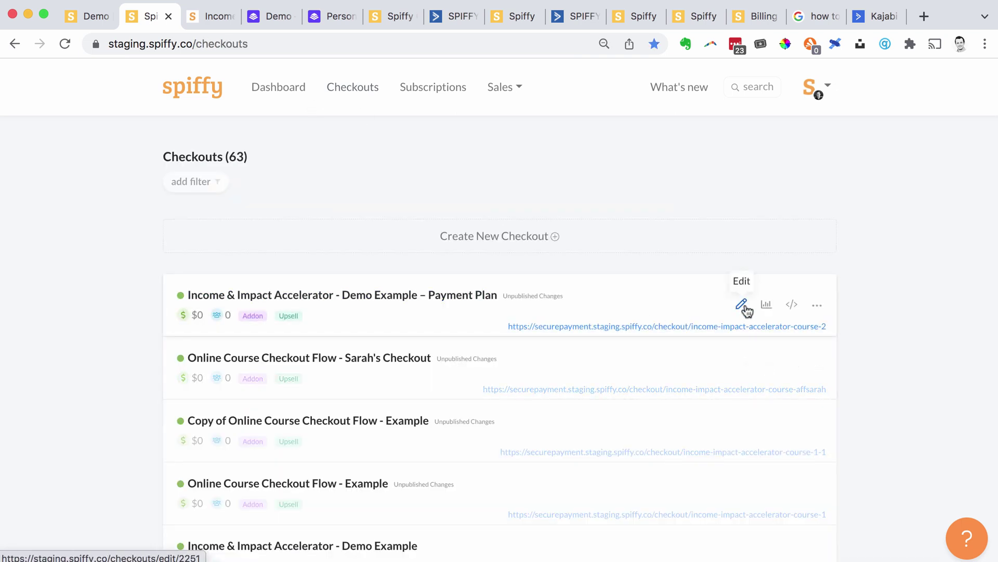
{"action": "left_click", "coordinate": [742, 306]}
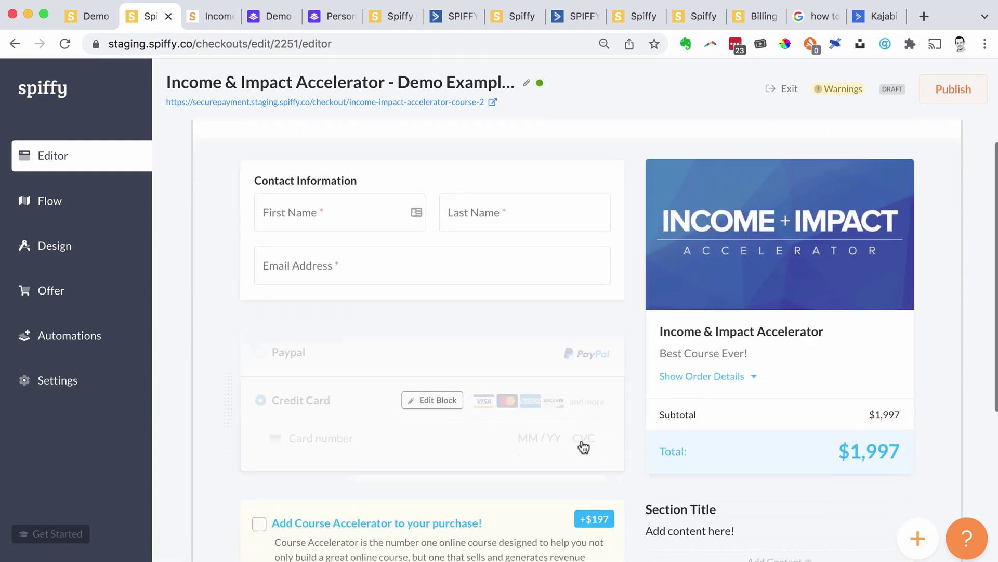
{"action": "scroll", "coordinate": [582, 446], "scroll_direction": "down", "scroll_amount": 3}
{"action": "scroll", "coordinate": [583, 446], "scroll_direction": "up", "scroll_amount": 1}
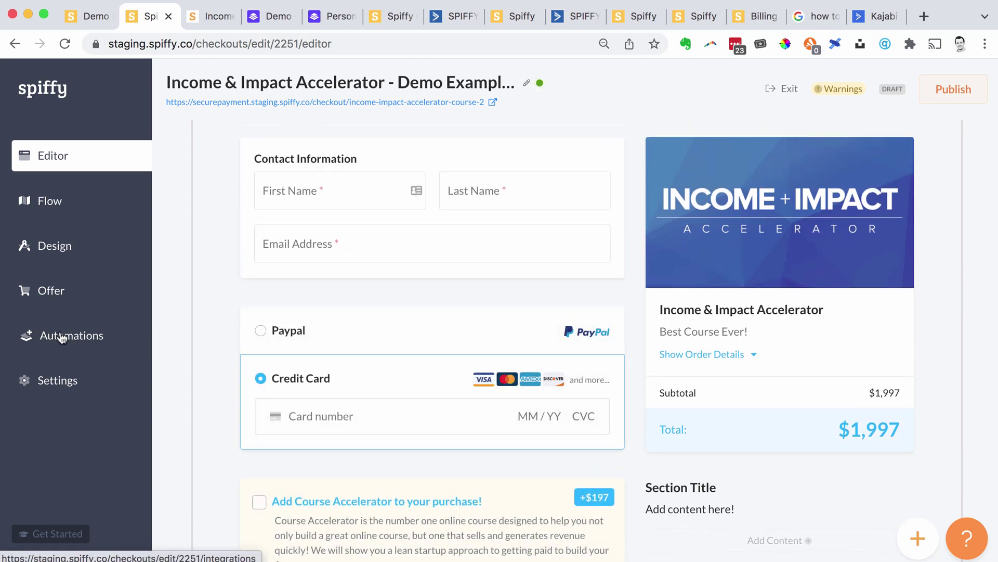
- Start a purchase-triggered ActiveCampaign automation that adds tags to the contact
{"action": "left_click", "coordinate": [62, 338]}
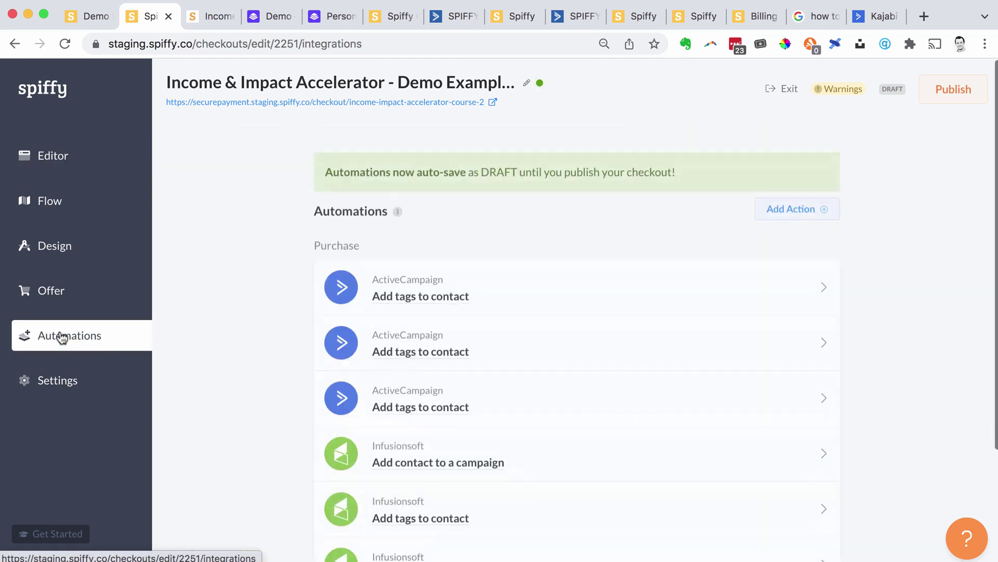
{"action": "left_click", "coordinate": [803, 206]}
{"action": "left_click", "coordinate": [358, 219]}
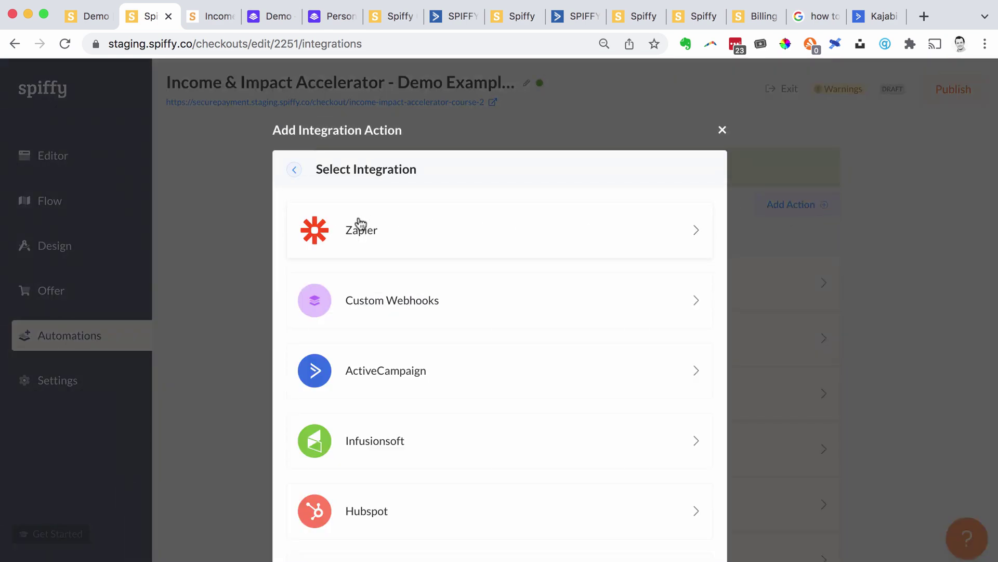
{"action": "left_click", "coordinate": [358, 370]}
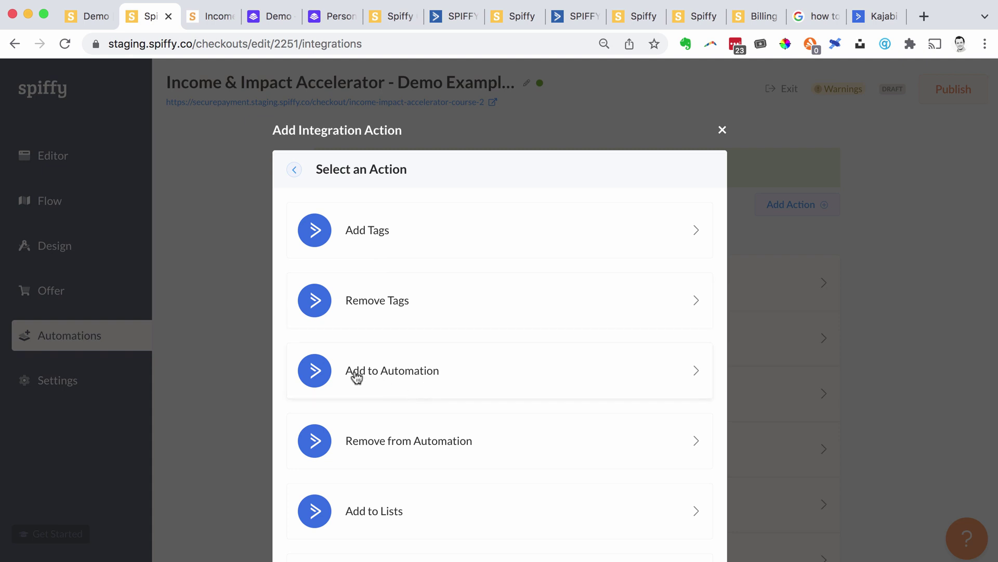
{"action": "scroll", "coordinate": [408, 467], "scroll_direction": "down", "scroll_amount": 3}
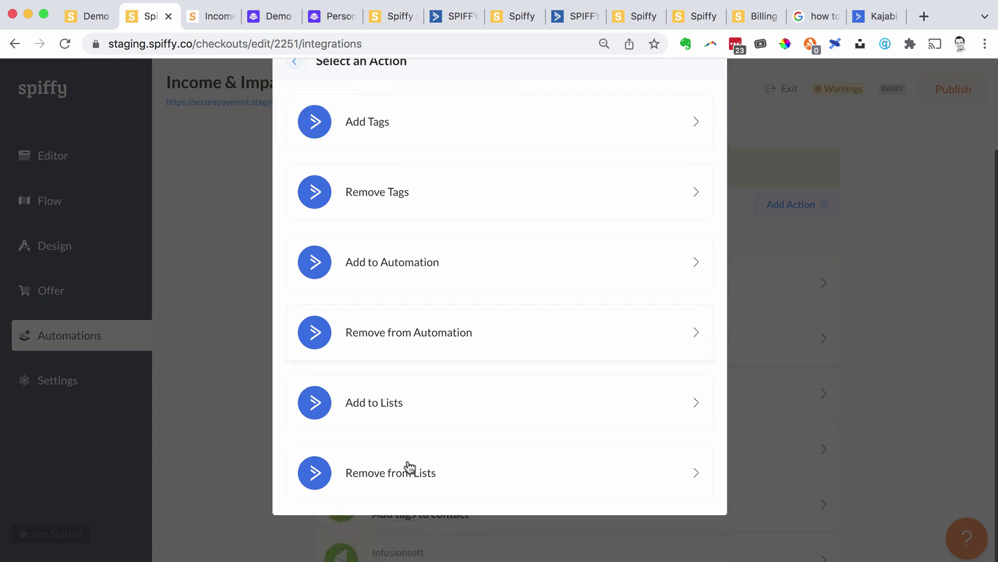
{"action": "scroll", "coordinate": [403, 452], "scroll_direction": "up", "scroll_amount": 3}
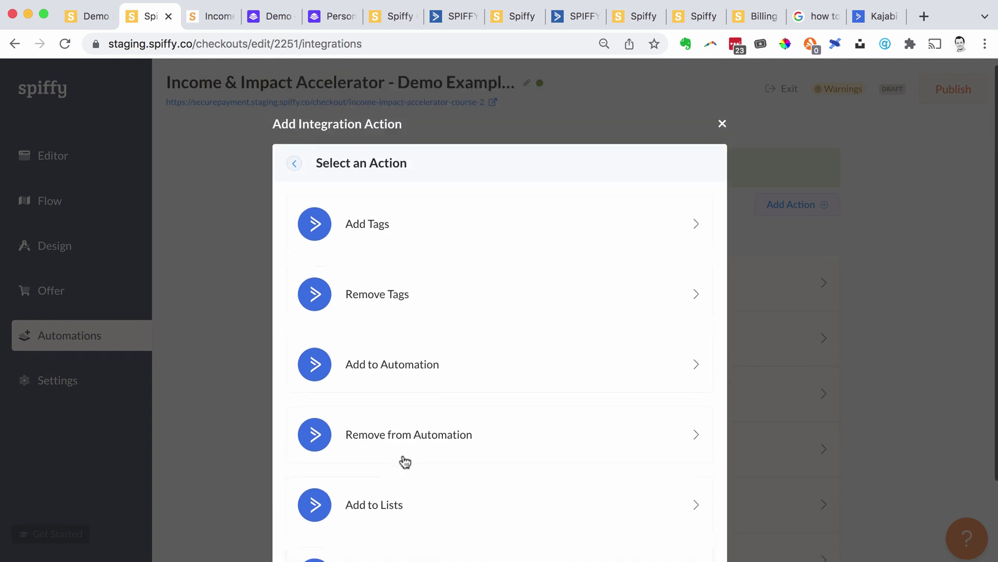
{"action": "left_click", "coordinate": [402, 228]}
- Select the About – Beta Waitlist - Opt-In (Generic) and Broadcast – Newsletter Subscriber tags and finish
{"action": "left_click", "coordinate": [383, 229]}
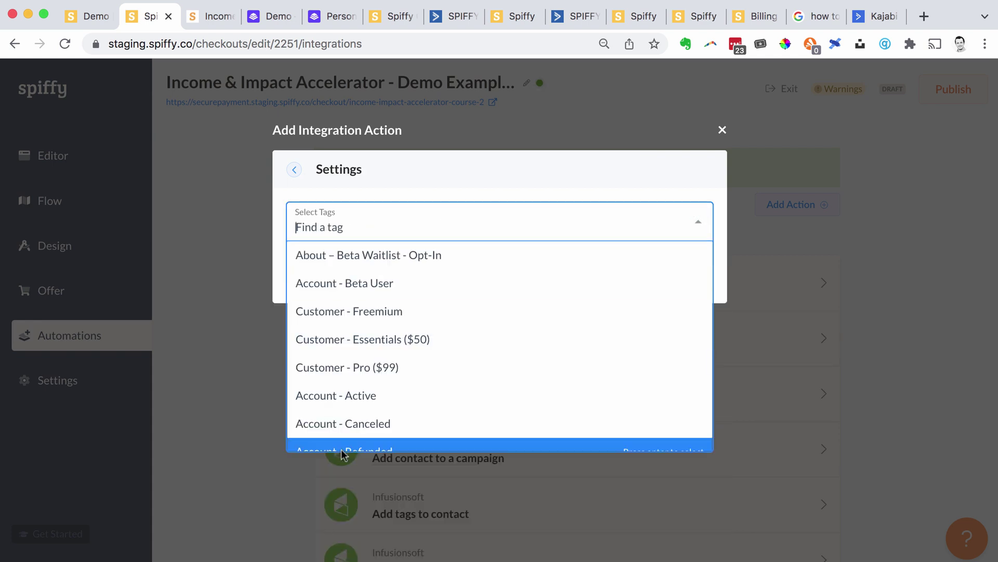
{"action": "scroll", "coordinate": [382, 436], "scroll_direction": "down", "scroll_amount": 2}
{"action": "scroll", "coordinate": [374, 416], "scroll_direction": "down", "scroll_amount": 3}
{"action": "left_click", "coordinate": [361, 355]}
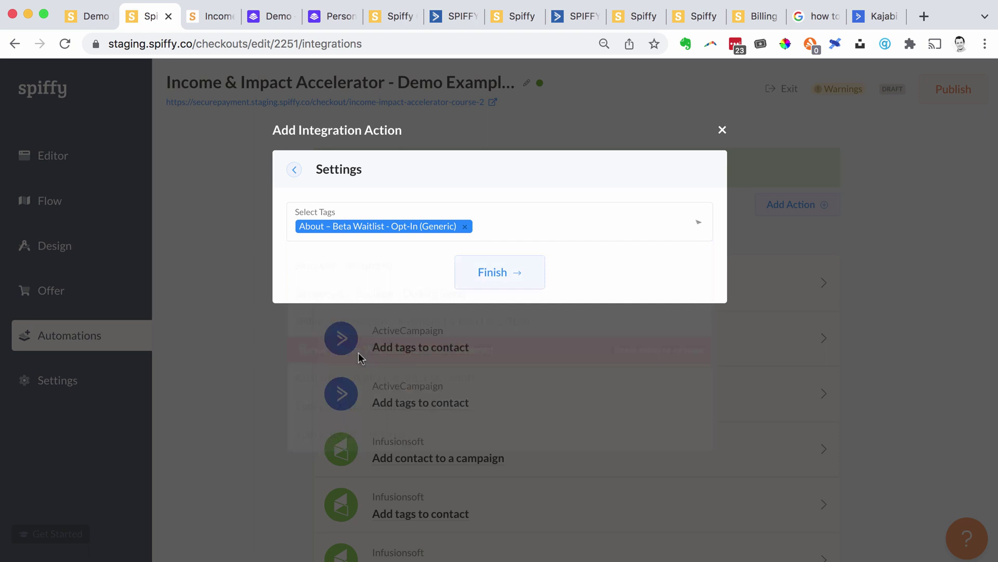
{"action": "left_click", "coordinate": [508, 230]}
{"action": "scroll", "coordinate": [385, 388], "scroll_direction": "down", "scroll_amount": 3}
{"action": "left_click", "coordinate": [385, 379]}
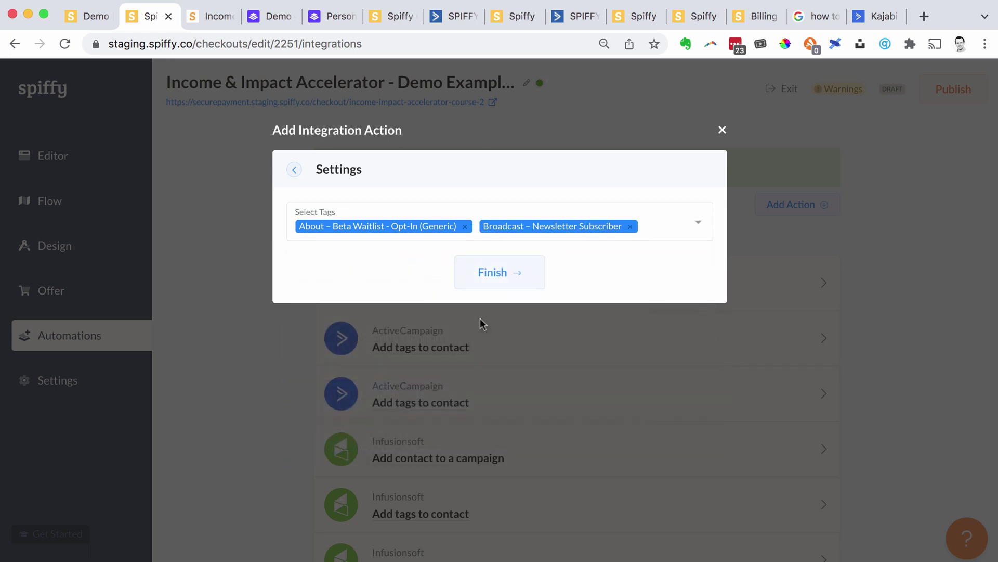
{"action": "left_click", "coordinate": [495, 272]}
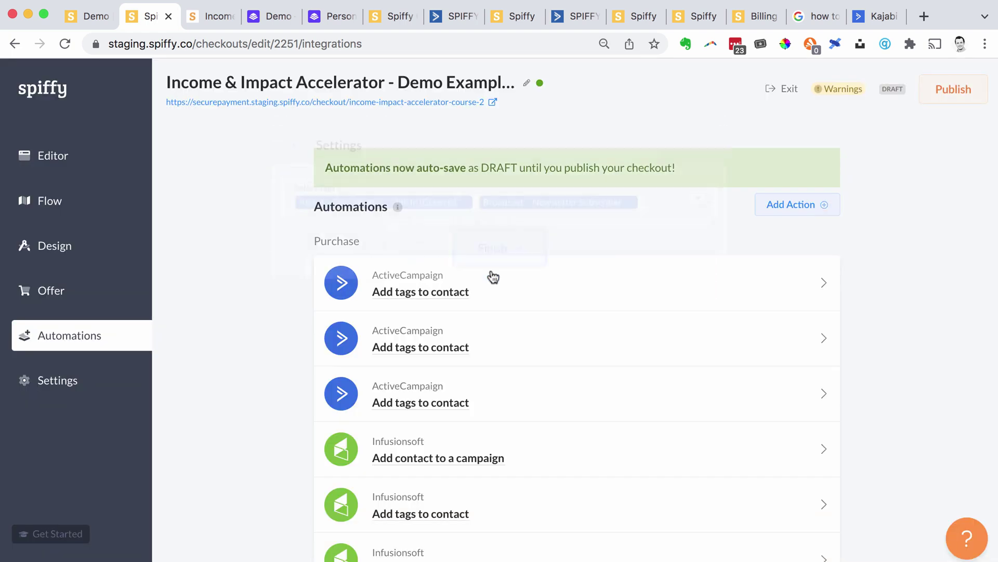
- Add a purchase Kajabi Activate Offer action for Income + Impact Accelerator with welcome email enabled
{"action": "left_click", "coordinate": [791, 203]}
{"action": "left_click", "coordinate": [337, 221]}
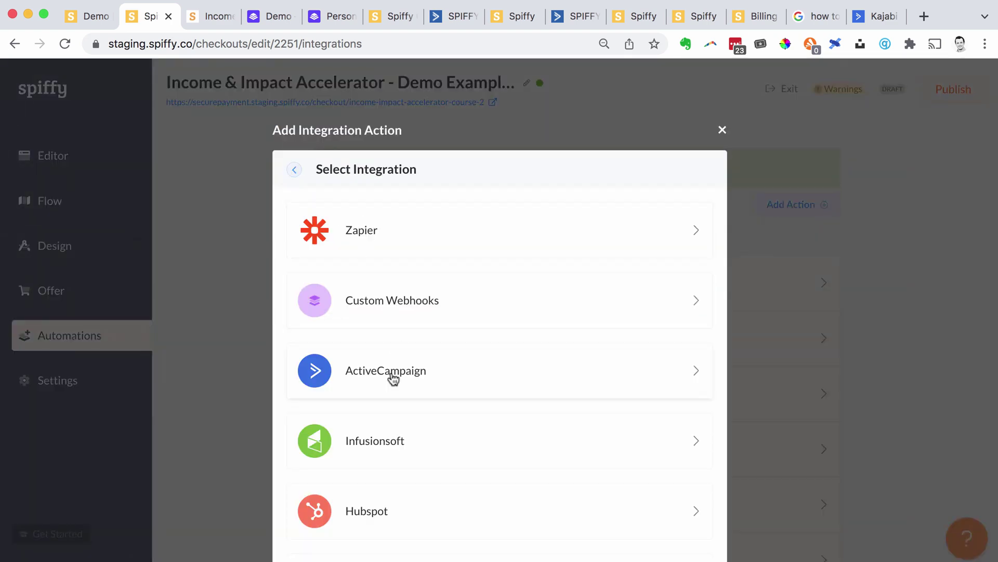
{"action": "scroll", "coordinate": [390, 375], "scroll_direction": "down", "scroll_amount": 6}
{"action": "left_click", "coordinate": [375, 384]}
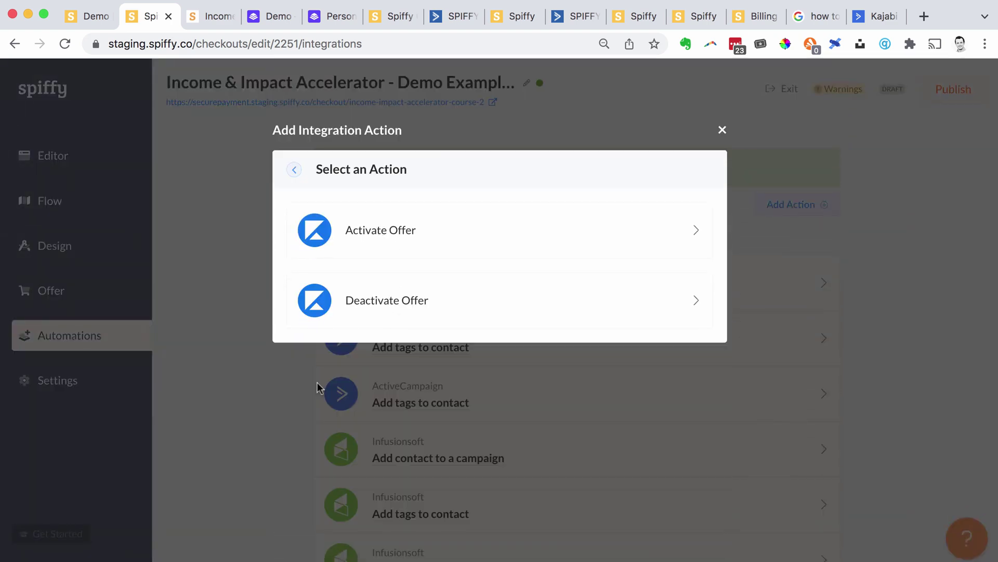
{"action": "left_click", "coordinate": [363, 240]}
{"action": "left_click", "coordinate": [368, 235]}
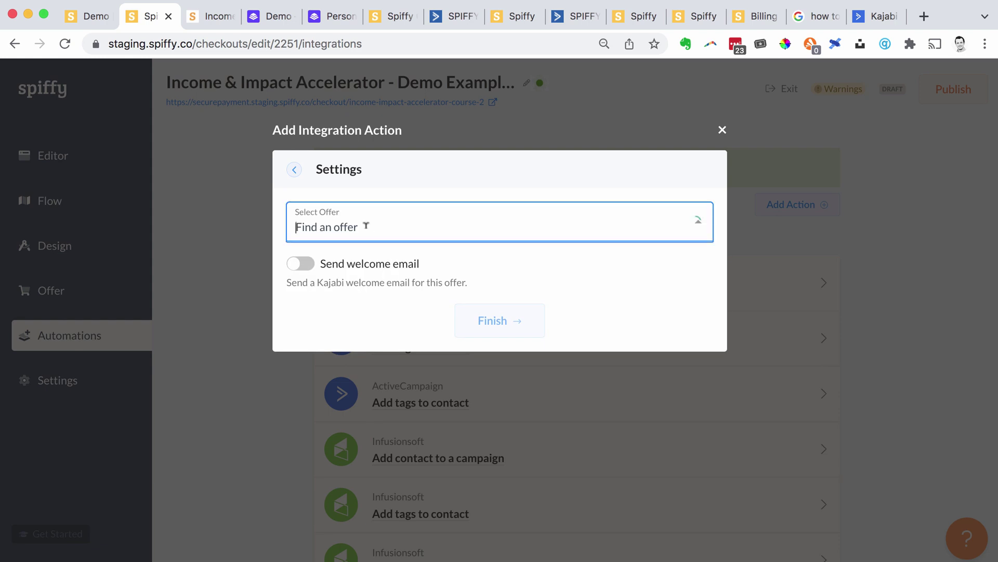
{"action": "scroll", "coordinate": [457, 316], "scroll_direction": "down", "scroll_amount": 1}
{"action": "scroll", "coordinate": [460, 316], "scroll_direction": "up", "scroll_amount": 1}
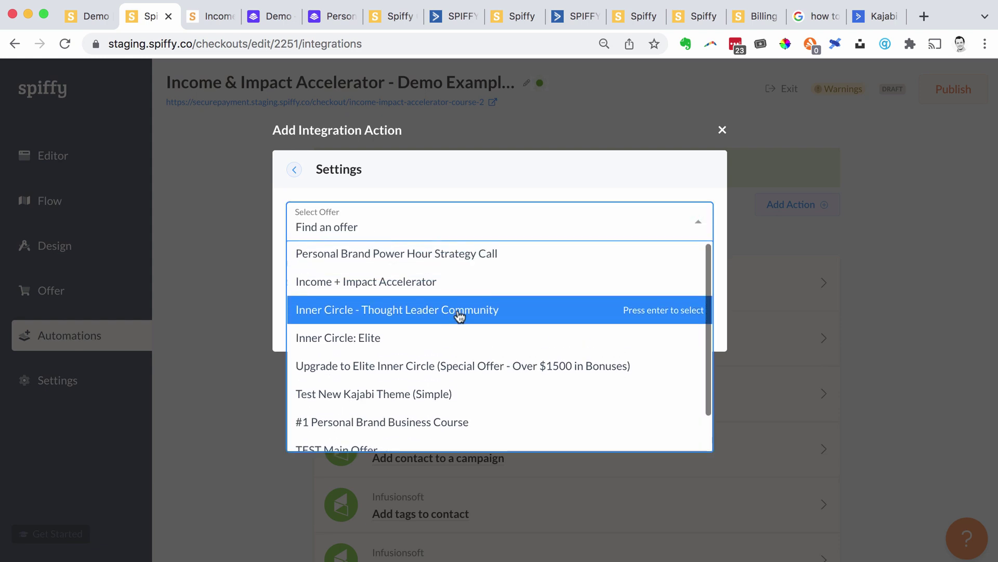
{"action": "left_click", "coordinate": [377, 284]}
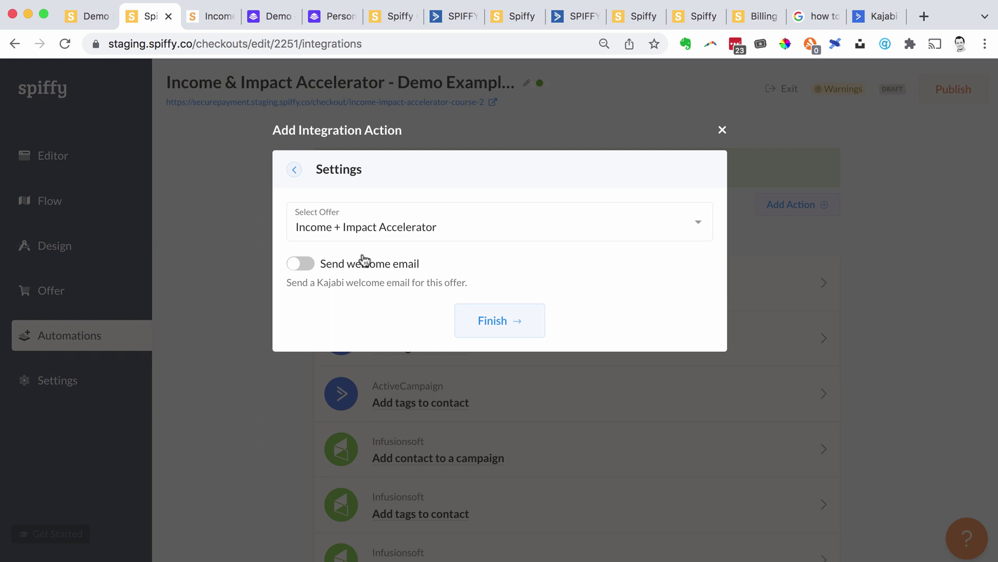
{"action": "left_click", "coordinate": [485, 325]}
{"action": "left_click", "coordinate": [312, 264]}
{"action": "left_click", "coordinate": [485, 322]}
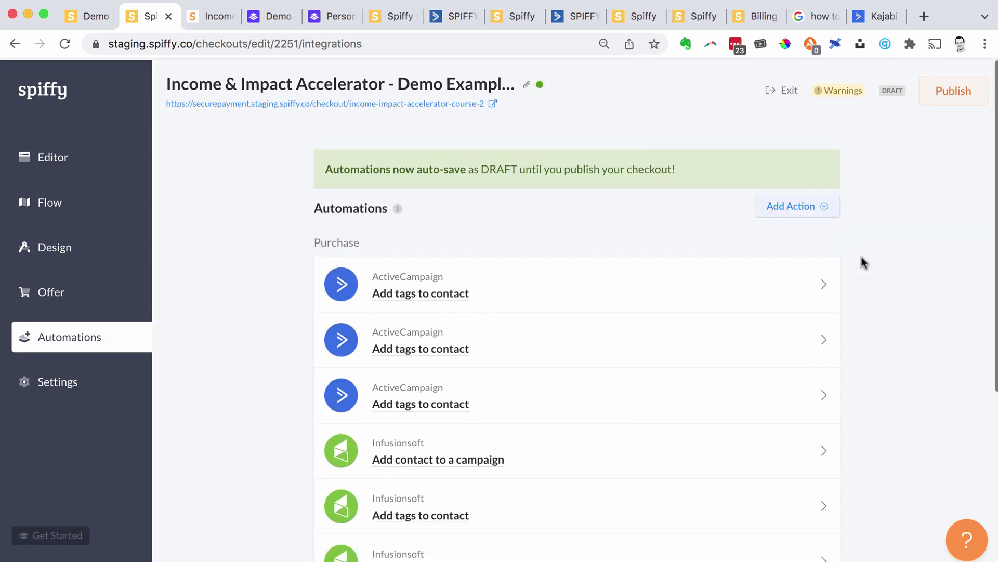
- Insert a Subscriptions section into the checkout page
{"action": "left_click", "coordinate": [52, 156]}
{"action": "scroll", "coordinate": [410, 274], "scroll_direction": "down", "scroll_amount": 5}
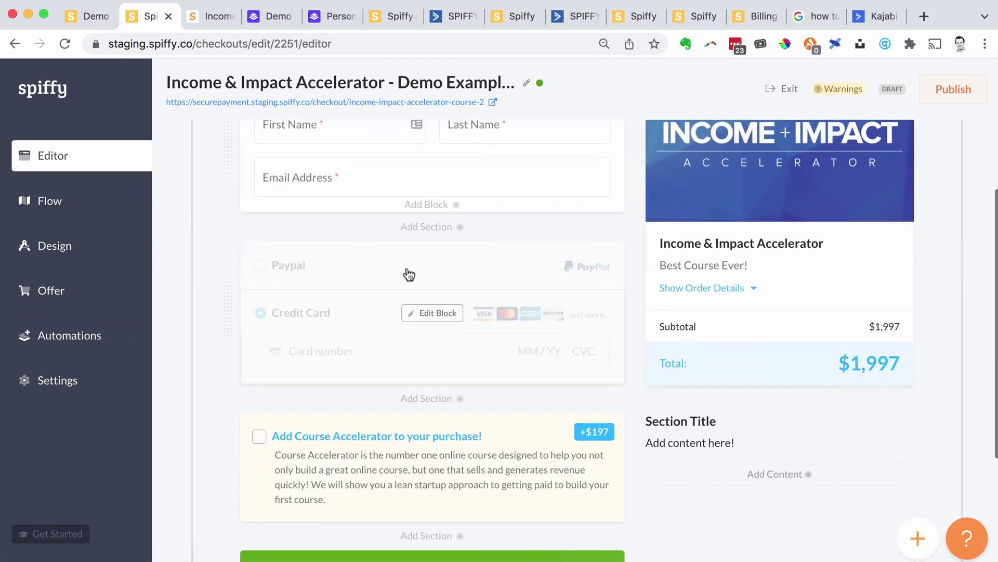
{"action": "left_click", "coordinate": [430, 229]}
{"action": "left_click", "coordinate": [483, 334]}
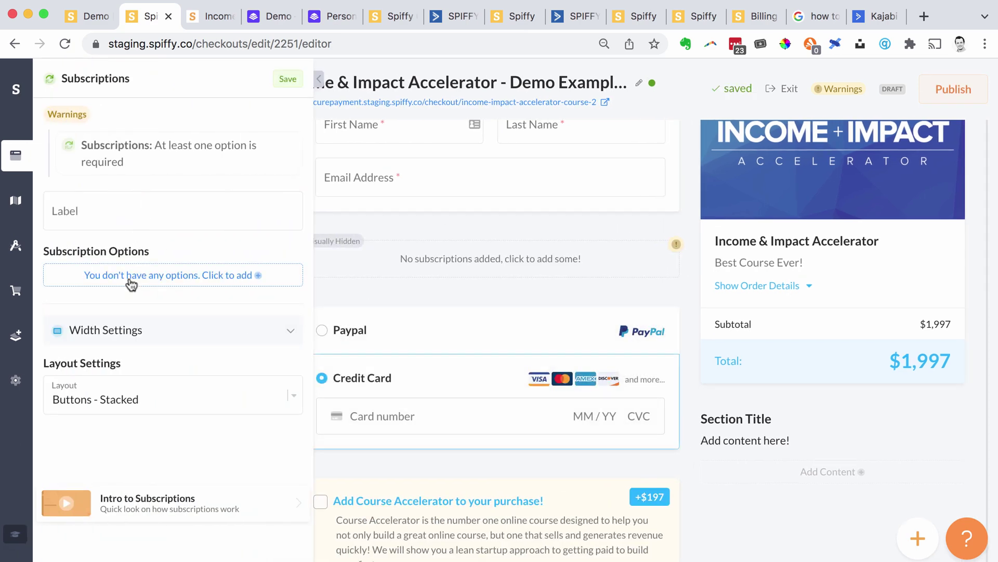
- Add a first subscription option using the Online Course Monthly plan
{"action": "left_click", "coordinate": [130, 278]}
{"action": "scroll", "coordinate": [128, 367], "scroll_direction": "down", "scroll_amount": 2}
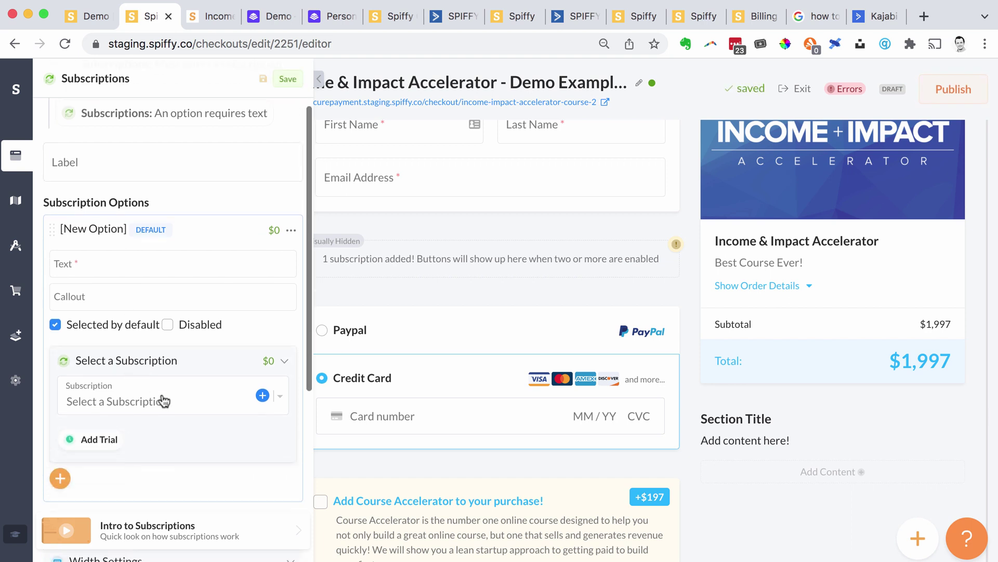
{"action": "left_click", "coordinate": [161, 408]}
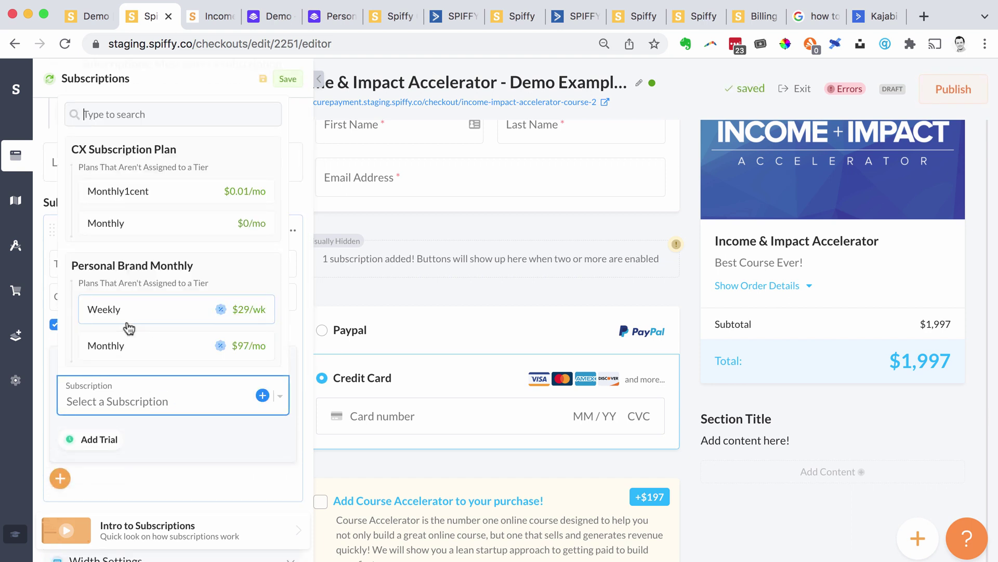
{"action": "scroll", "coordinate": [151, 310], "scroll_direction": "down", "scroll_amount": 5}
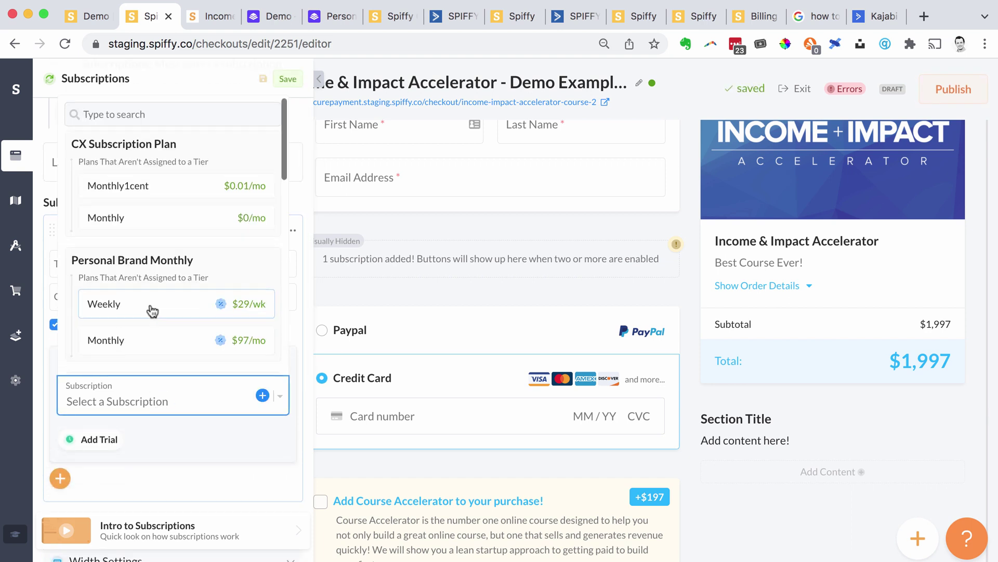
{"action": "left_click", "coordinate": [129, 346]}
{"action": "scroll", "coordinate": [199, 410], "scroll_direction": "down", "scroll_amount": 2}
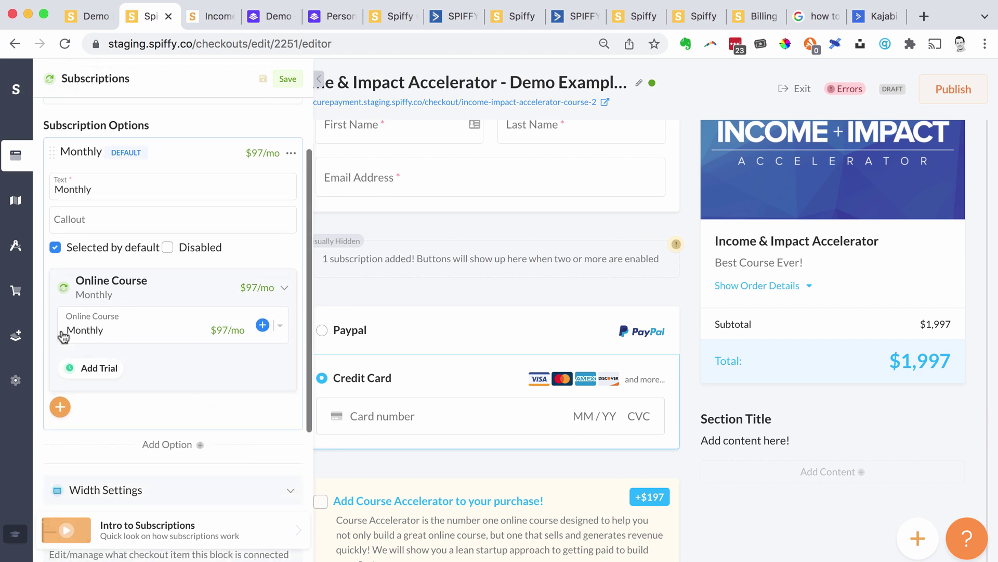
- Add a second subscription option using the Online Course Annual plan
{"action": "left_click", "coordinate": [156, 444]}
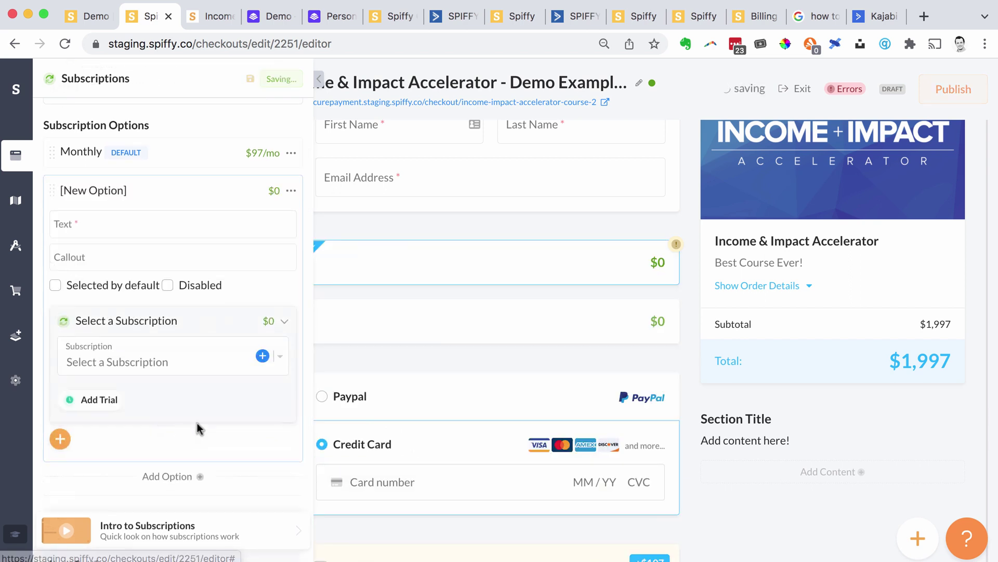
{"action": "left_click", "coordinate": [181, 359]}
{"action": "scroll", "coordinate": [179, 285], "scroll_direction": "down", "scroll_amount": 5}
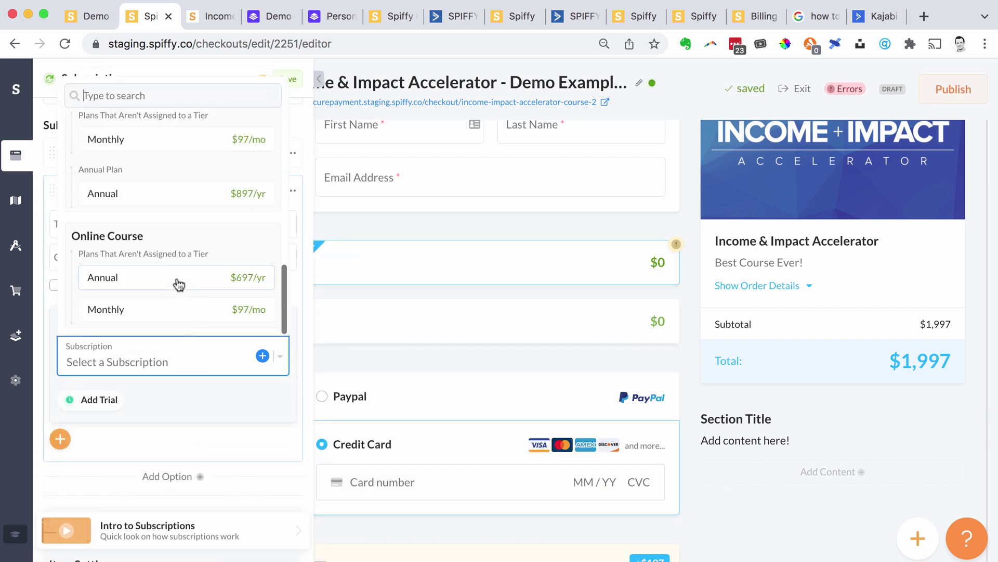
{"action": "left_click", "coordinate": [145, 283]}
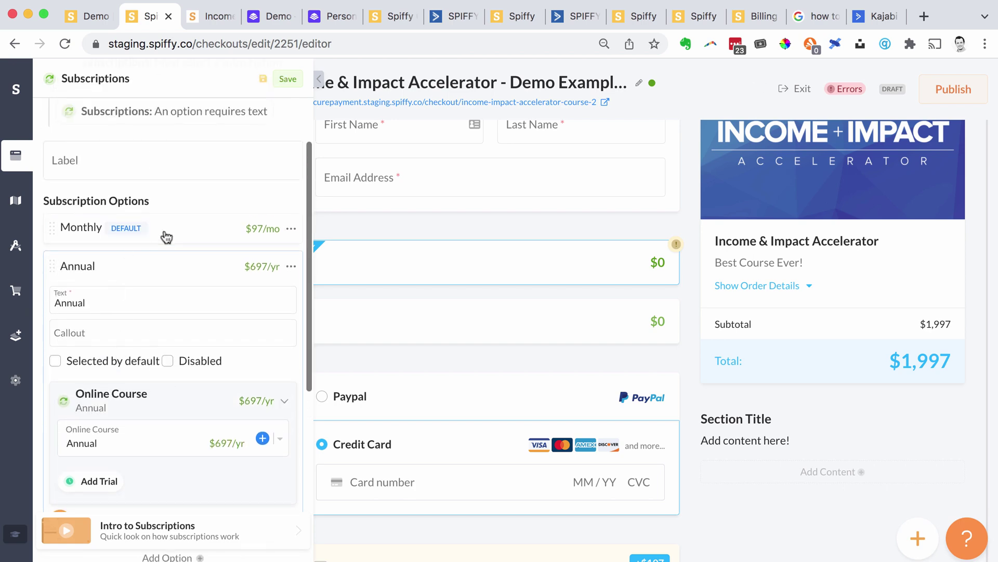
{"action": "left_click", "coordinate": [163, 234]}
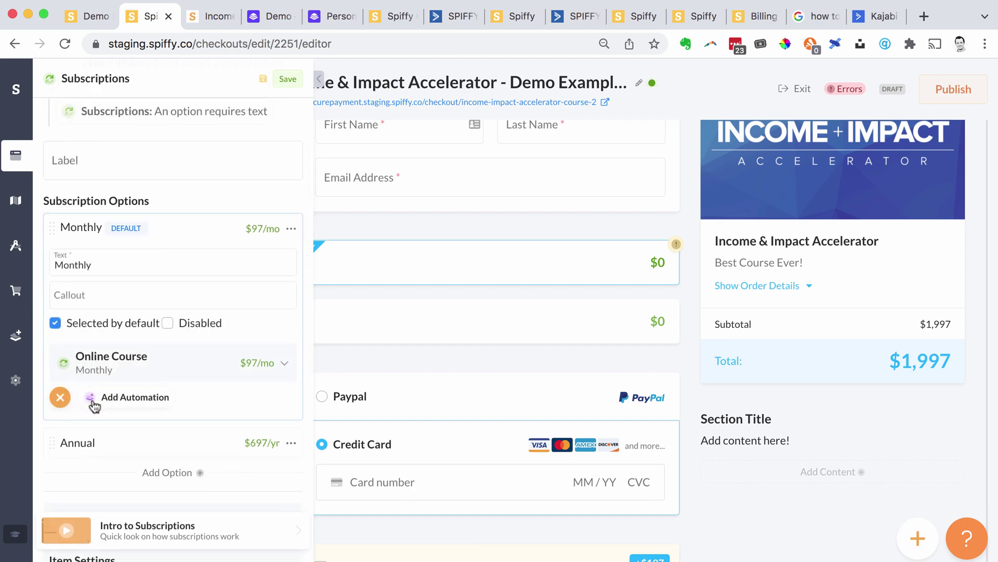
- Tag Monthly subscribers in ActiveCampaign with the Spiffy customer tag
{"action": "left_click", "coordinate": [99, 396]}
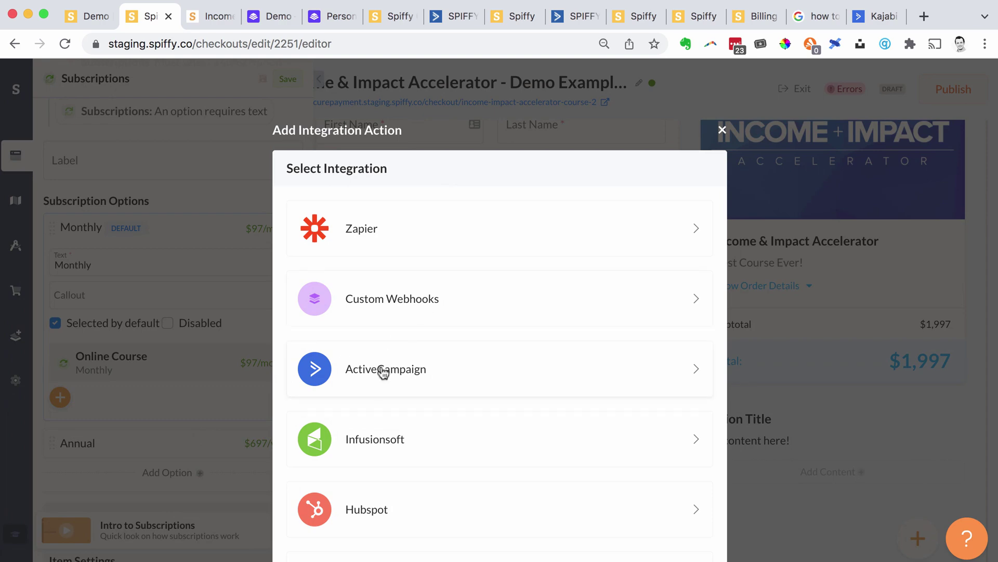
{"action": "left_click", "coordinate": [381, 370]}
{"action": "left_click", "coordinate": [370, 233]}
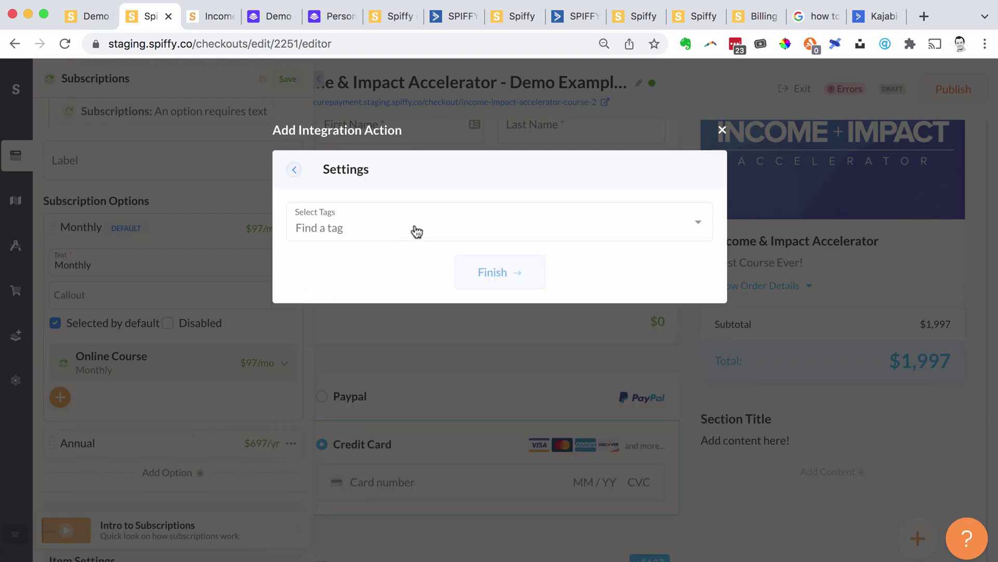
{"action": "left_click", "coordinate": [379, 221]}
{"action": "scroll", "coordinate": [388, 357], "scroll_direction": "down", "scroll_amount": 10}
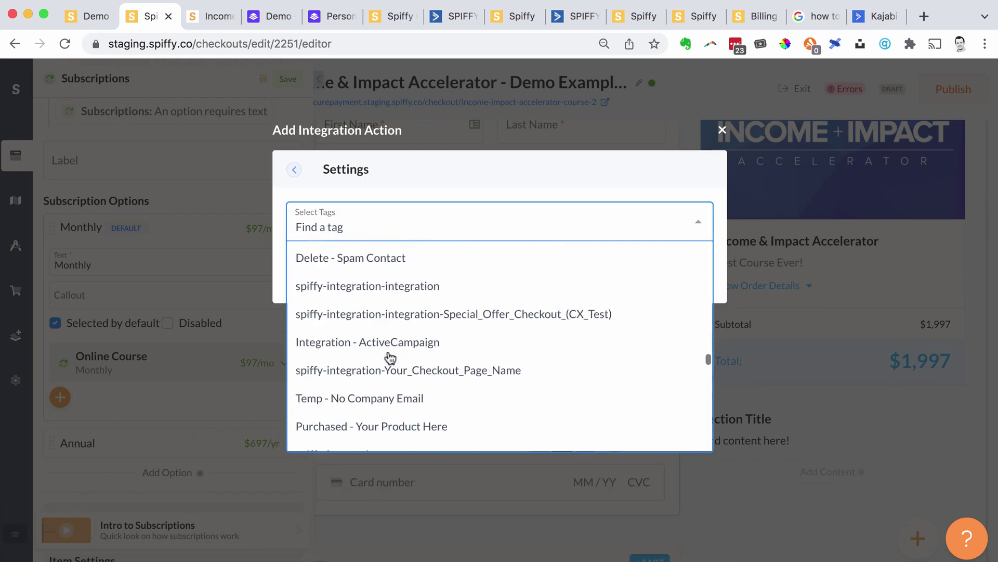
{"action": "left_click", "coordinate": [383, 377]}
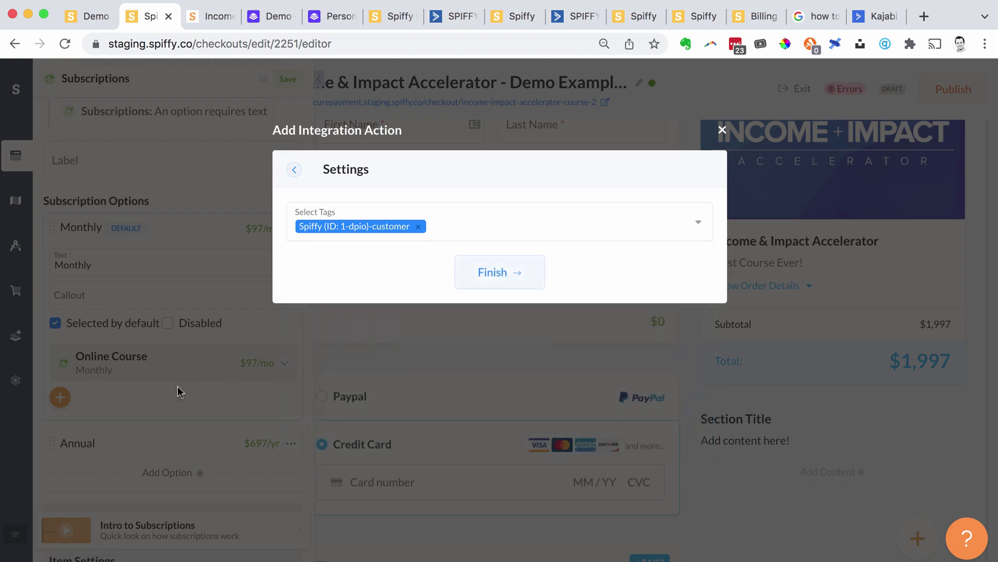
{"action": "left_click", "coordinate": [522, 259]}
{"action": "scroll", "coordinate": [123, 416], "scroll_direction": "down", "scroll_amount": 2}
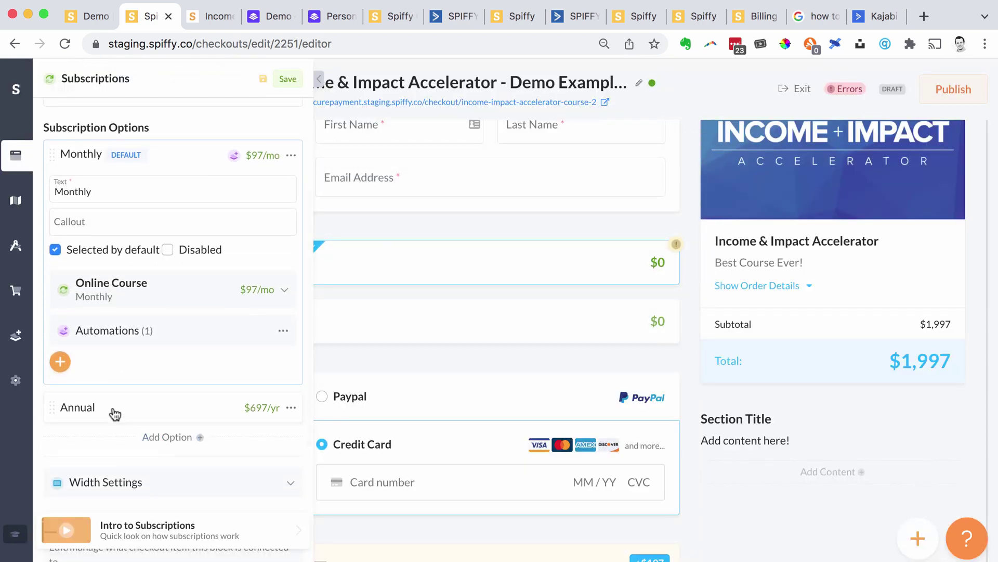
- Add Annual subscribers to the Hubspot Webinar Registration ActiveCampaign automation
{"action": "left_click", "coordinate": [115, 414]}
{"action": "left_click", "coordinate": [61, 363]}
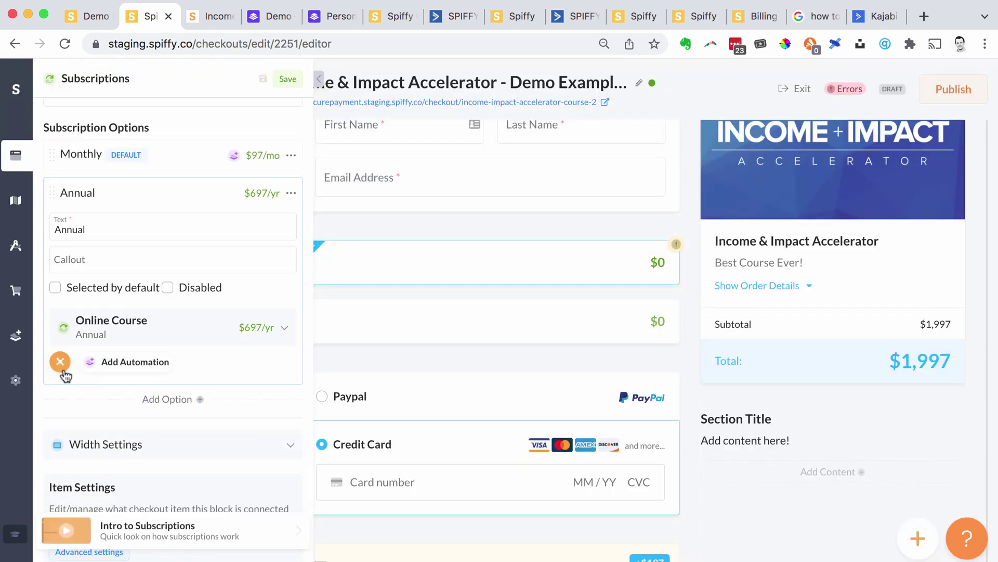
{"action": "left_click", "coordinate": [114, 364]}
{"action": "left_click", "coordinate": [364, 372]}
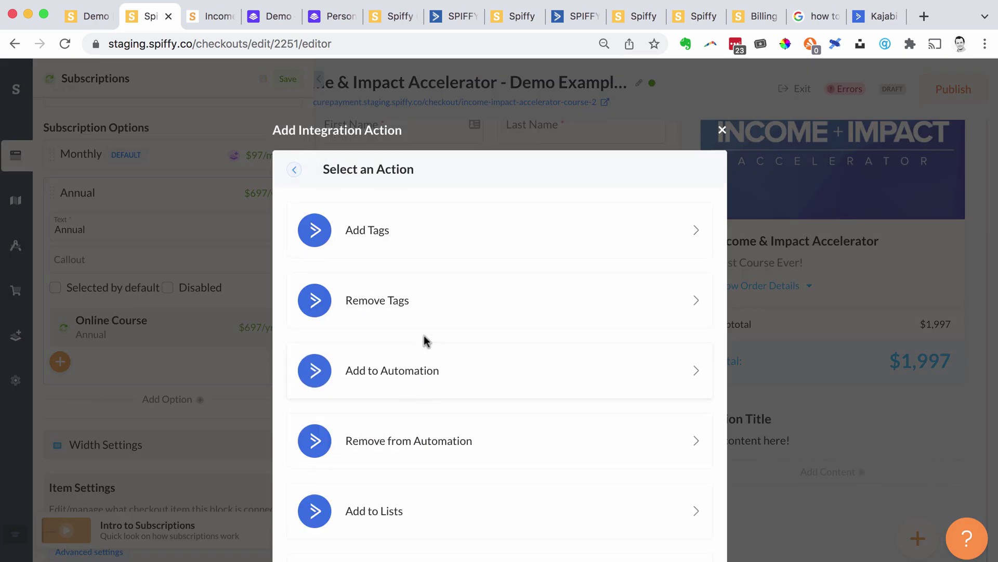
{"action": "left_click", "coordinate": [414, 372]}
{"action": "left_click", "coordinate": [405, 241]}
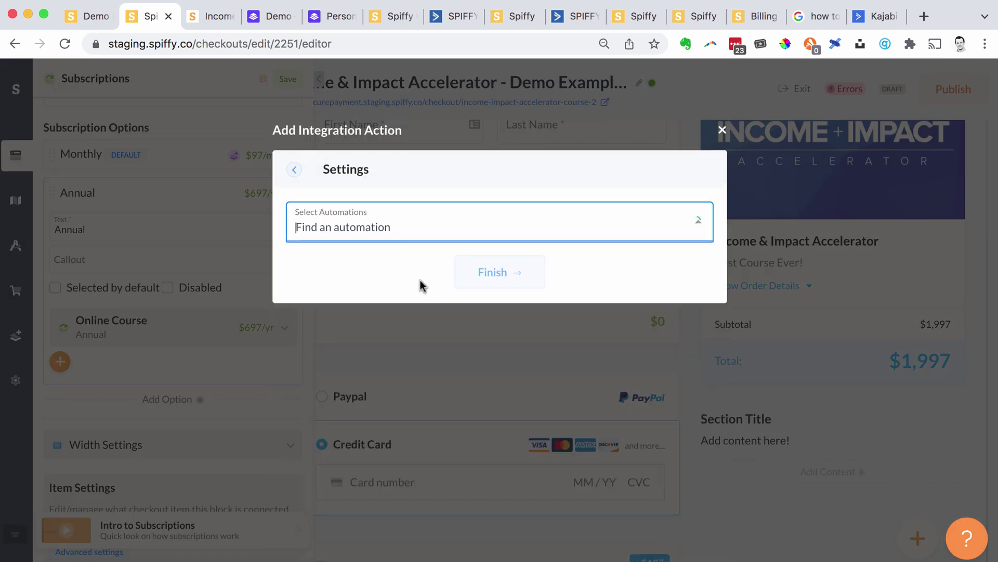
{"action": "scroll", "coordinate": [383, 334], "scroll_direction": "down", "scroll_amount": 10}
{"action": "left_click", "coordinate": [391, 358]}
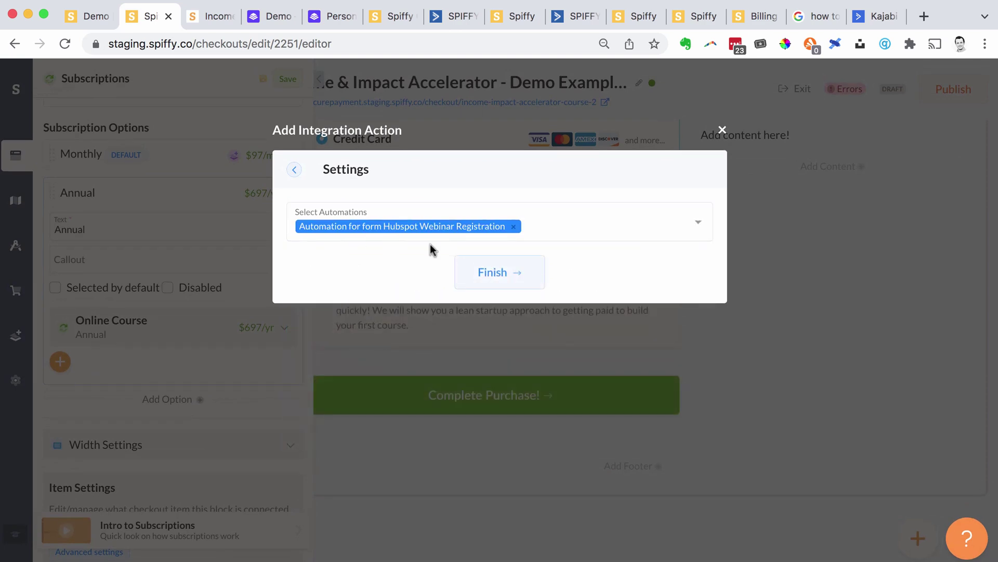
{"action": "left_click", "coordinate": [494, 268]}
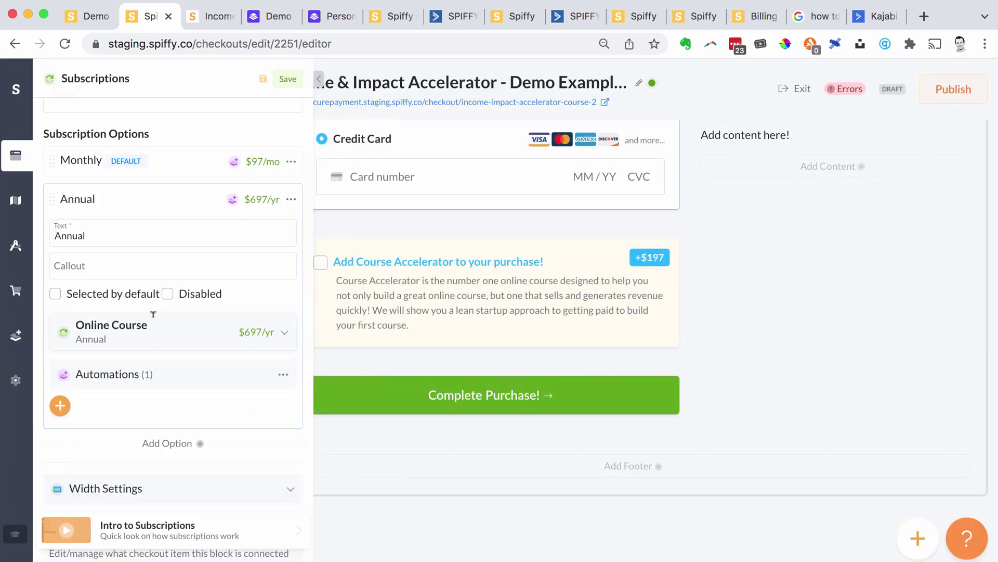
{"action": "scroll", "coordinate": [103, 292], "scroll_direction": "up", "scroll_amount": 5}
- Check the Annual option's ActiveCampaign automation, then collapse the subscription options
{"action": "left_click", "coordinate": [76, 286]}
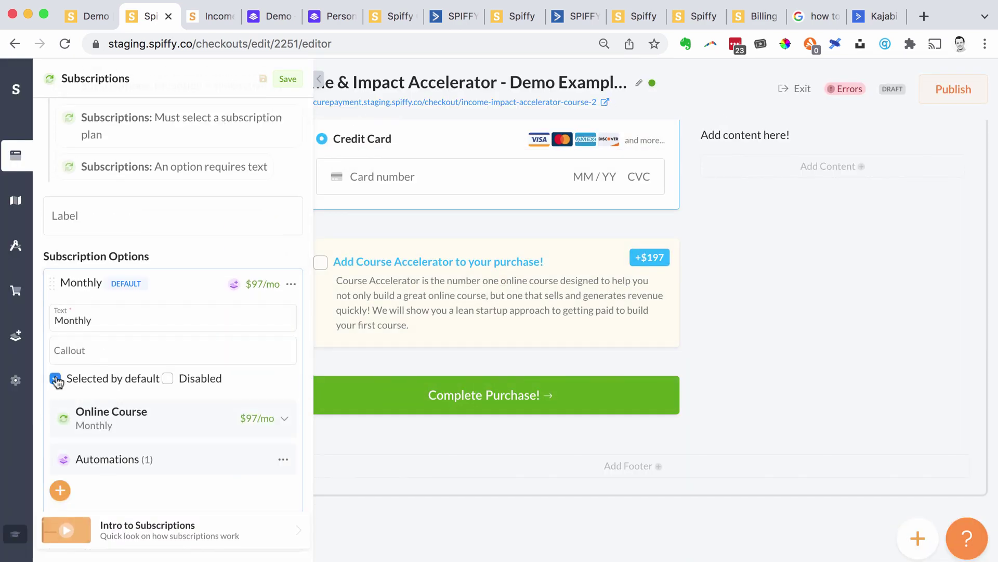
{"action": "scroll", "coordinate": [99, 416], "scroll_direction": "down", "scroll_amount": 2}
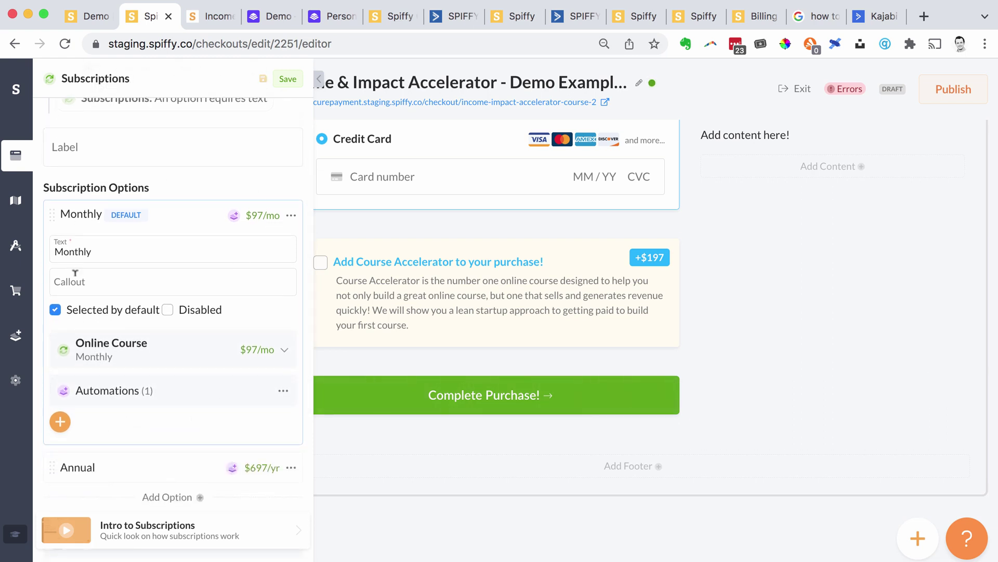
{"action": "scroll", "coordinate": [162, 349], "scroll_direction": "down", "scroll_amount": 5}
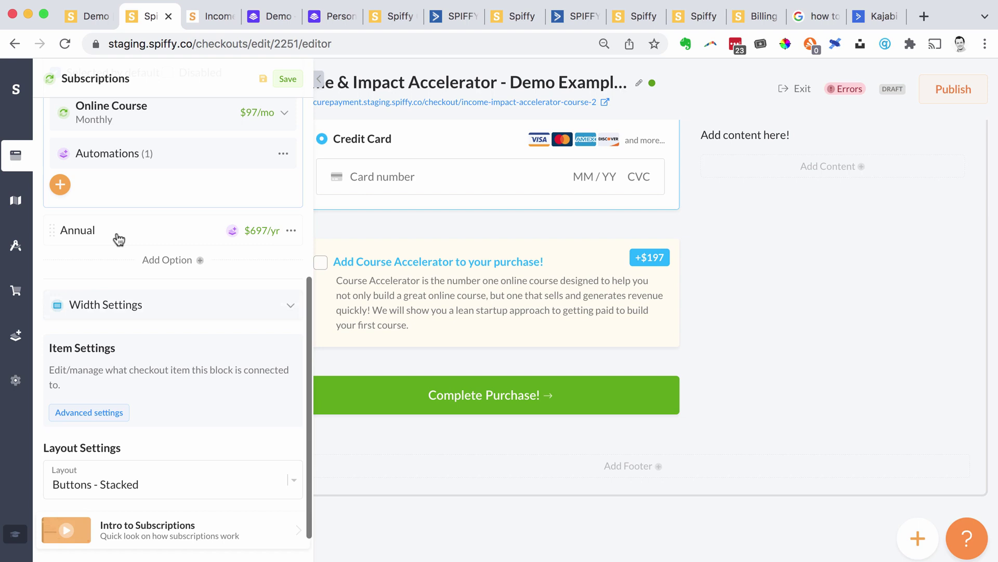
{"action": "left_click", "coordinate": [56, 255]}
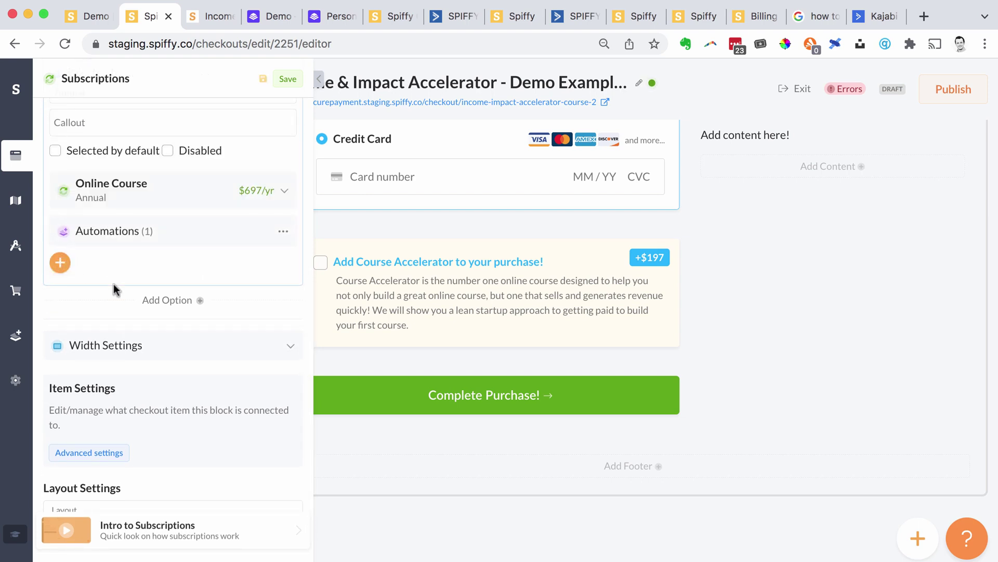
{"action": "left_click", "coordinate": [90, 306]}
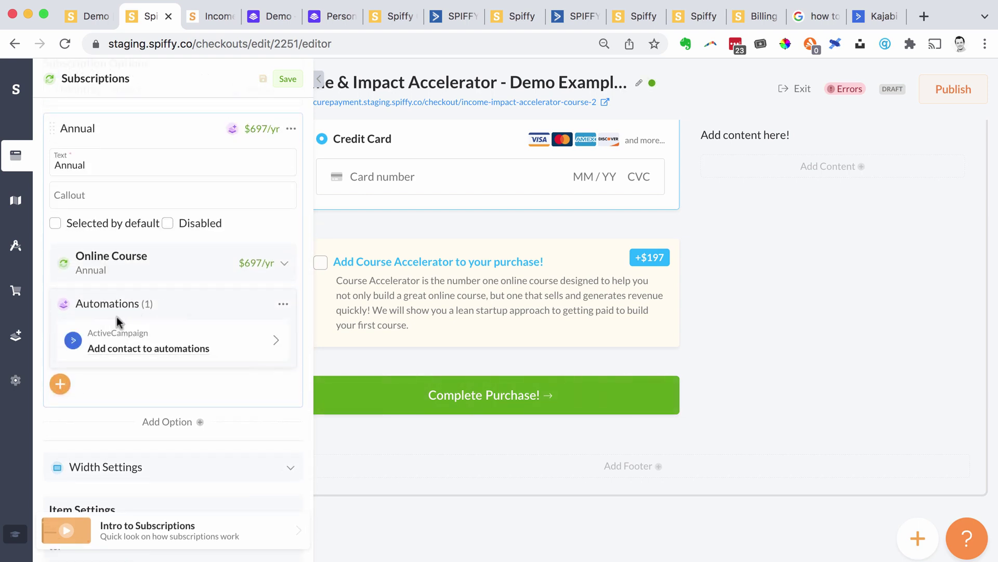
{"action": "left_click", "coordinate": [117, 310]}
{"action": "scroll", "coordinate": [225, 319], "scroll_direction": "up", "scroll_amount": 3}
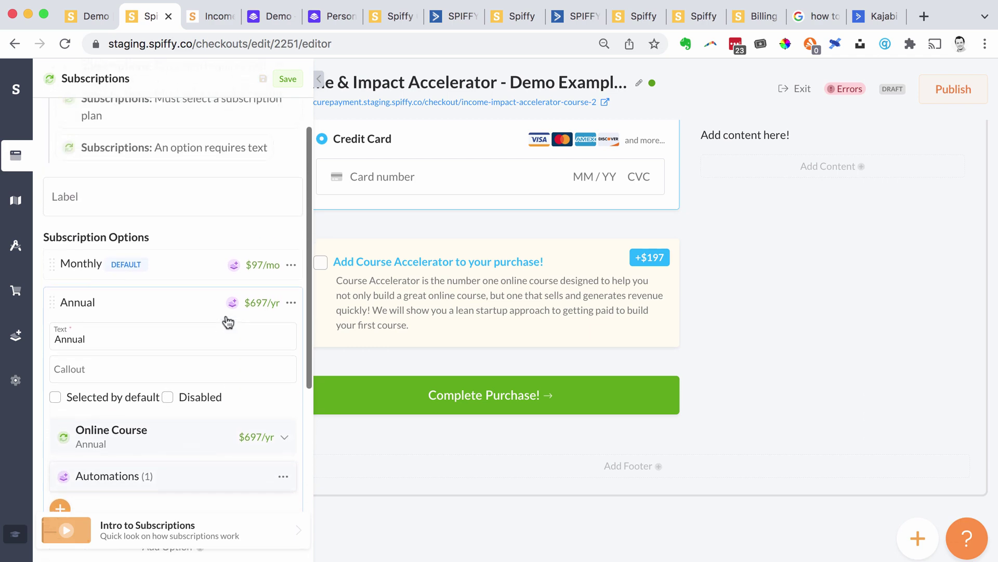
{"action": "left_click", "coordinate": [226, 304]}
- Give the $197 Course Accelerator add-on a Kajabi Activate Offer automation
{"action": "left_click", "coordinate": [318, 79]}
{"action": "scroll", "coordinate": [390, 292], "scroll_direction": "down", "scroll_amount": 3}
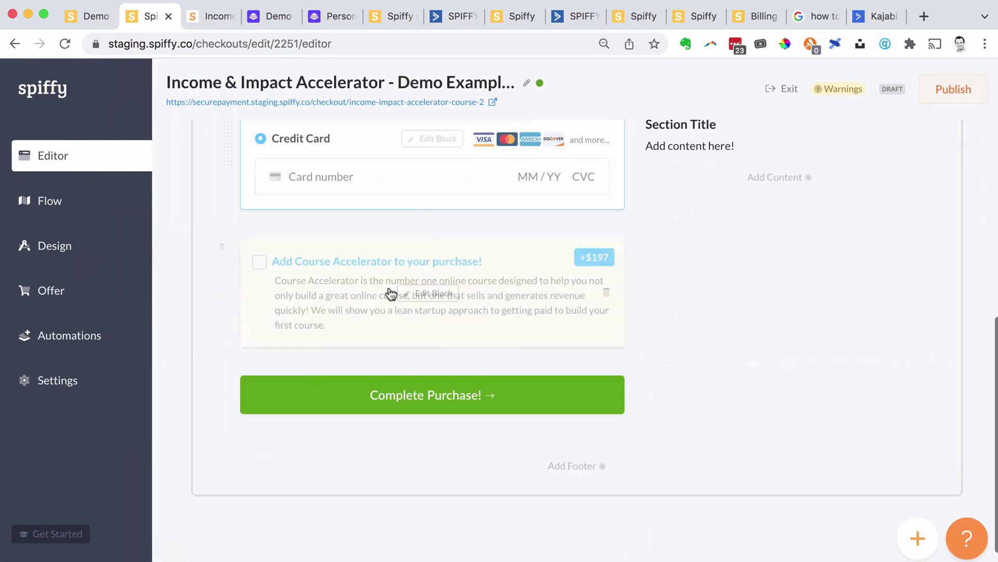
{"action": "left_click", "coordinate": [424, 293]}
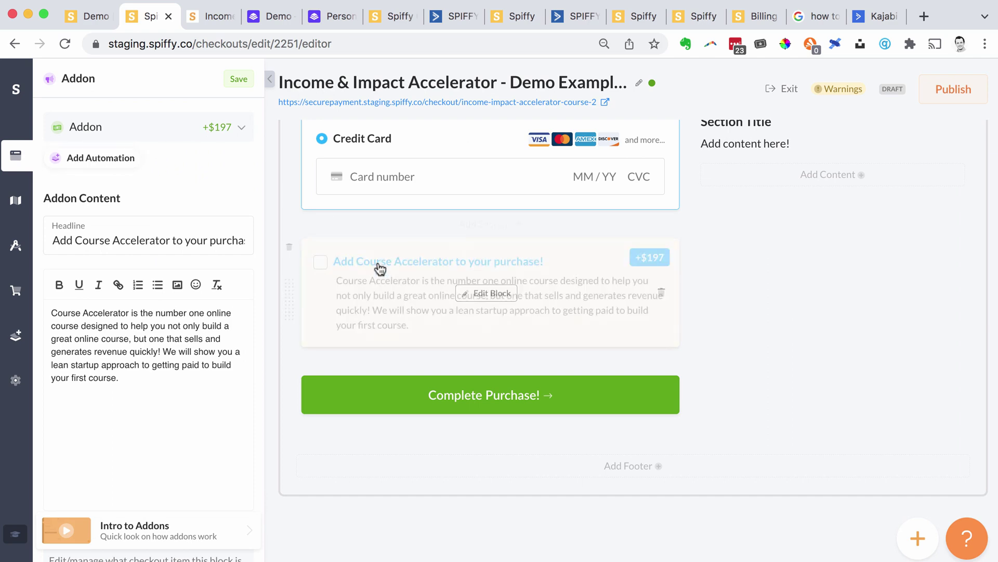
{"action": "left_click", "coordinate": [92, 165]}
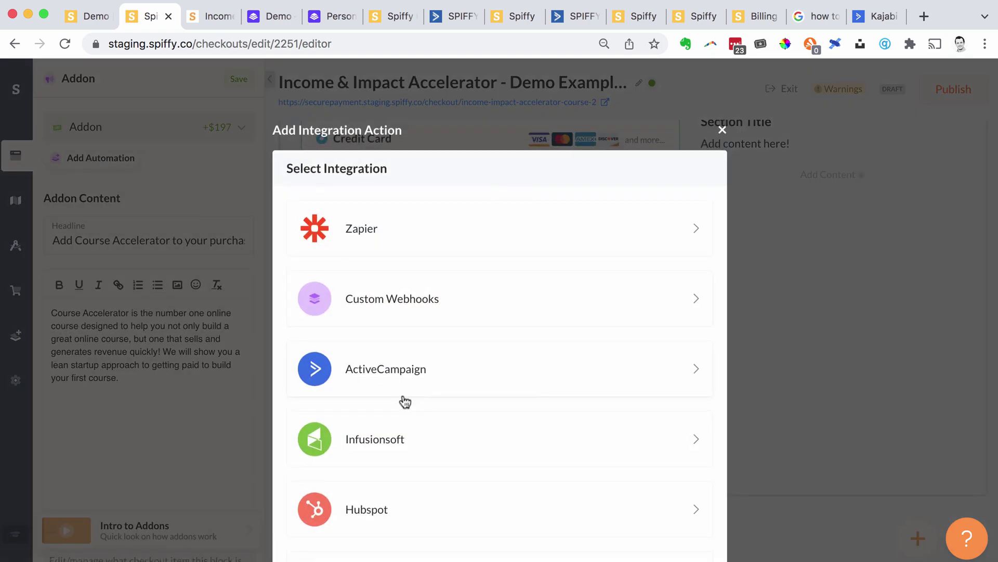
{"action": "scroll", "coordinate": [378, 387], "scroll_direction": "down", "scroll_amount": 7}
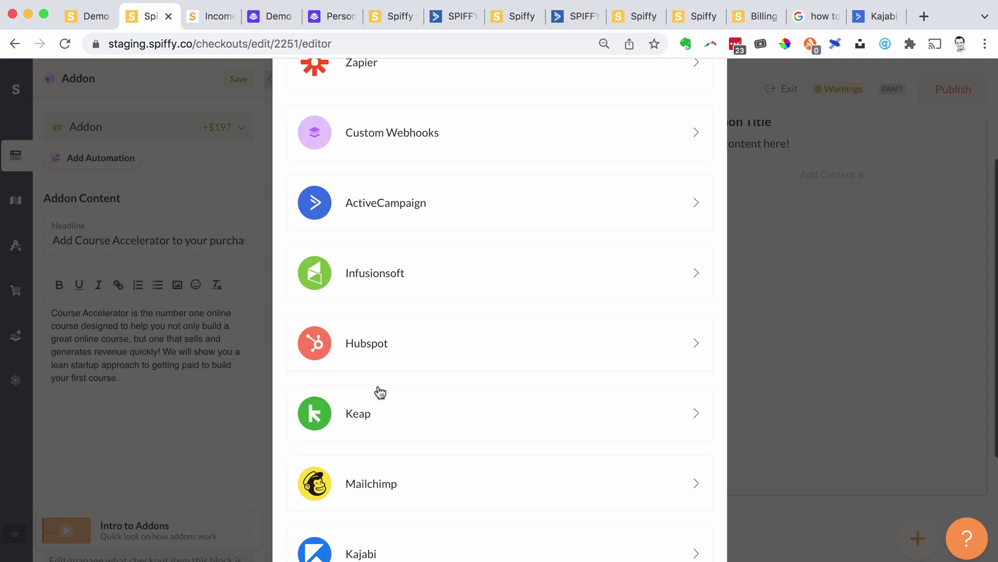
{"action": "left_click", "coordinate": [347, 375]}
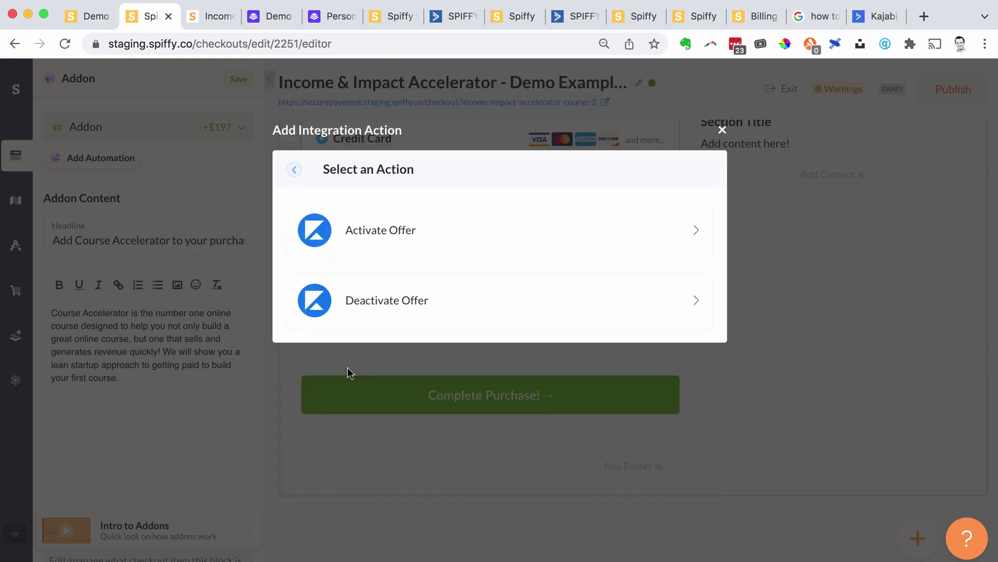
{"action": "left_click", "coordinate": [390, 241]}
{"action": "left_click", "coordinate": [437, 224]}
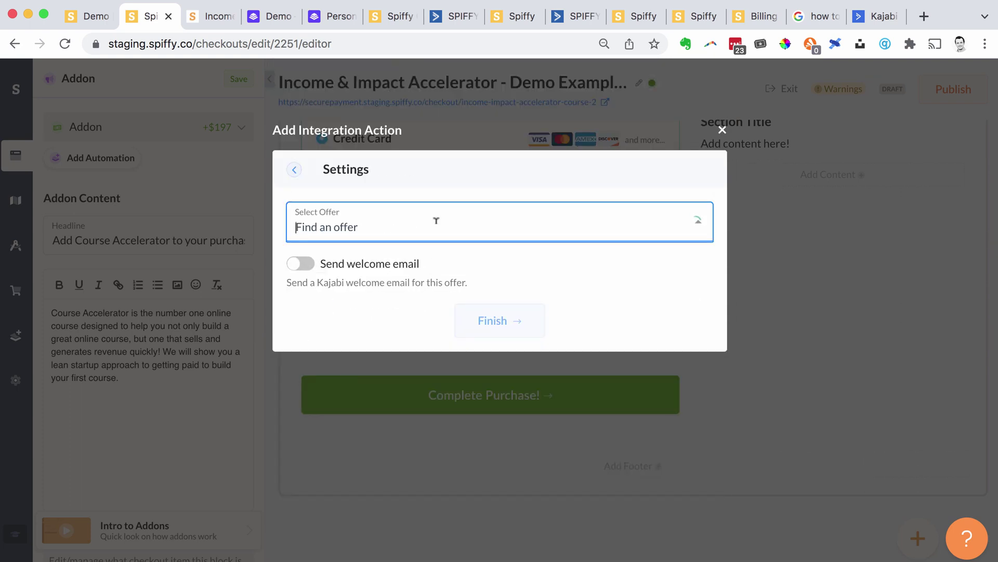
{"action": "scroll", "coordinate": [391, 359], "scroll_direction": "down", "scroll_amount": 2}
{"action": "left_click", "coordinate": [339, 294]}
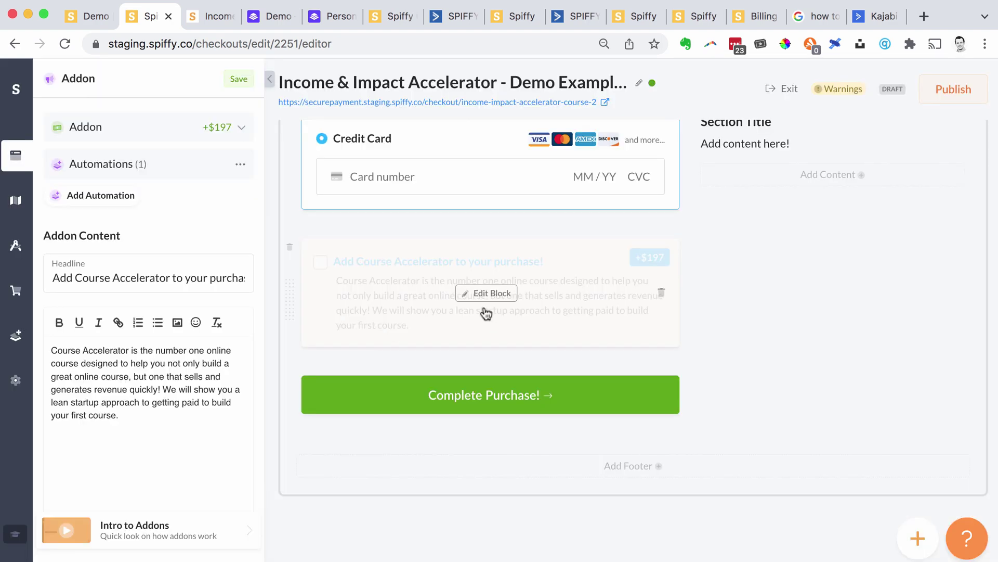
- Close the add-on settings and view the checkout's flow of upsells, downsell and thank-you pages
{"action": "left_click", "coordinate": [270, 79]}
{"action": "scroll", "coordinate": [468, 330], "scroll_direction": "up", "scroll_amount": 10}
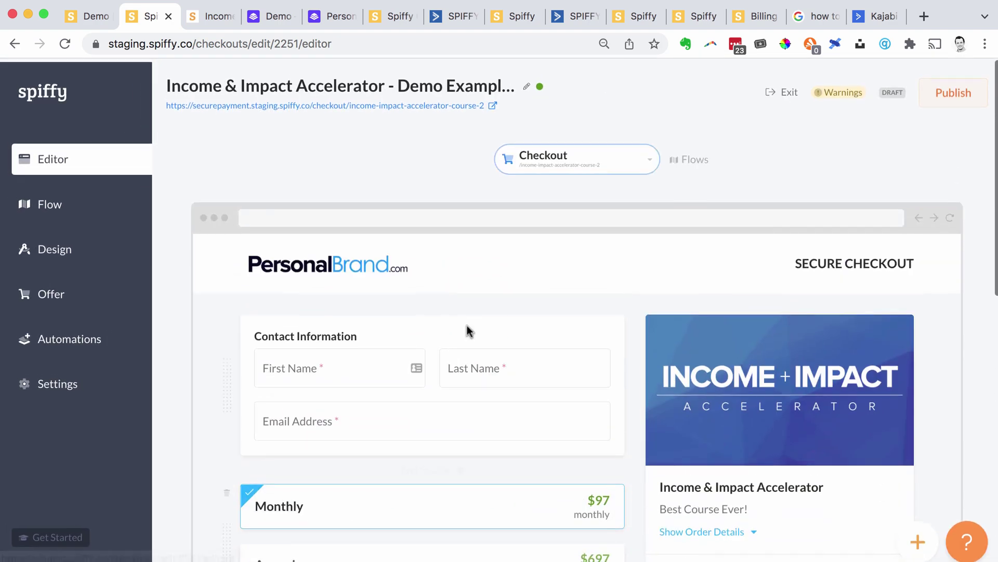
{"action": "left_click", "coordinate": [684, 156]}
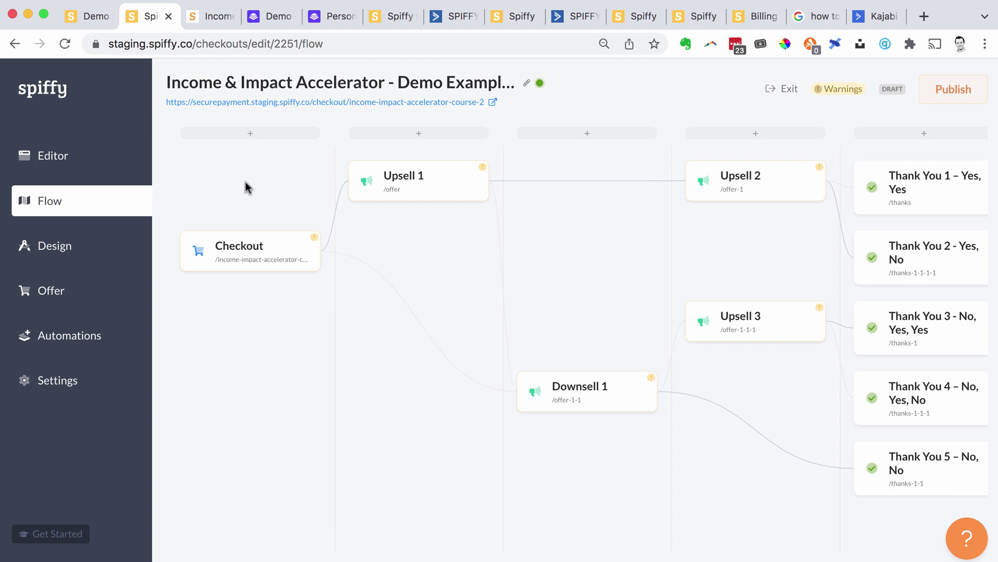
- Browse the pipey.co embedded checkout demo offering $997 or 3 × $337 payments
{"action": "left_click", "coordinate": [268, 16]}
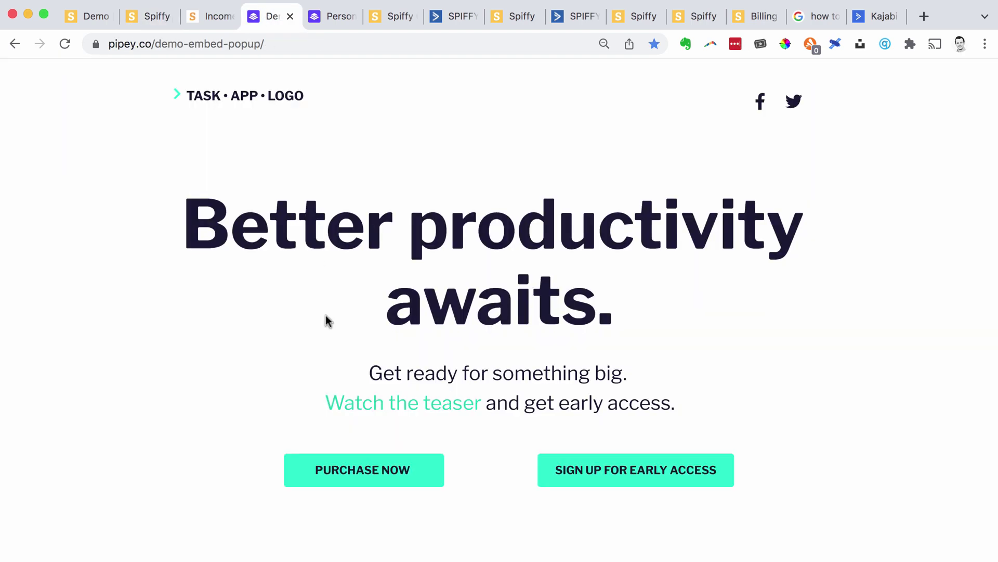
{"action": "scroll", "coordinate": [498, 207], "scroll_direction": "down", "scroll_amount": 15}
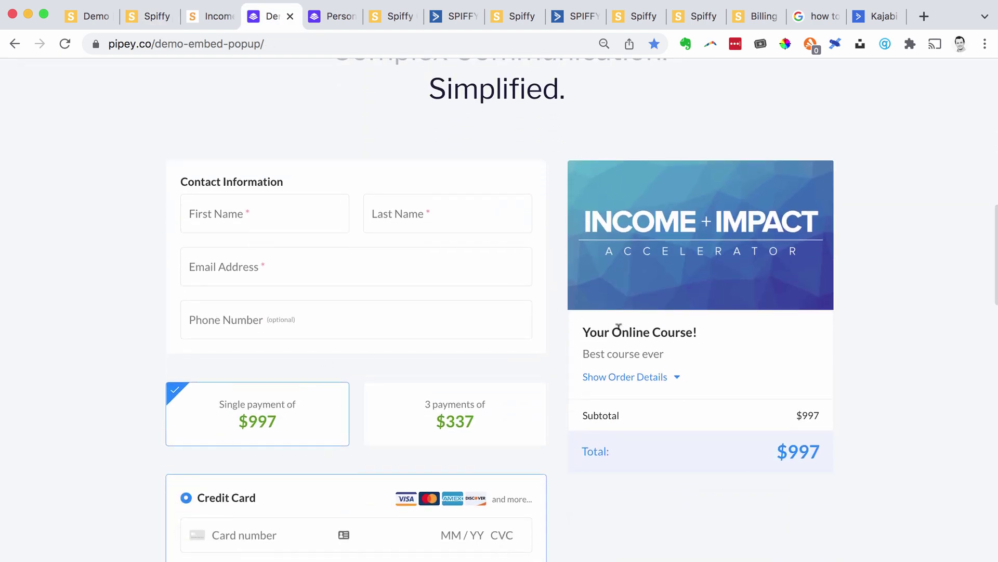
{"action": "scroll", "coordinate": [618, 327], "scroll_direction": "down", "scroll_amount": 8}
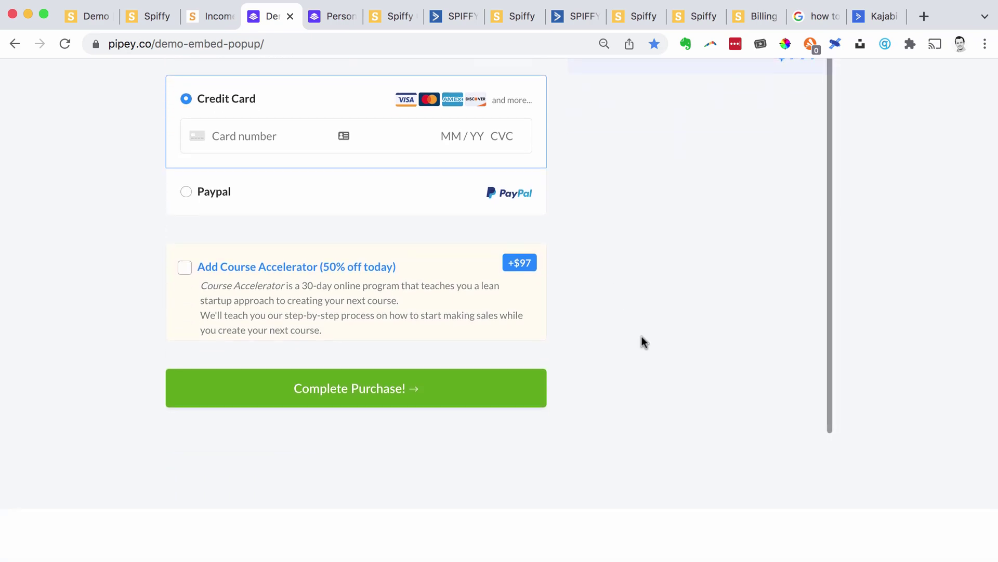
{"action": "scroll", "coordinate": [643, 339], "scroll_direction": "up", "scroll_amount": 5}
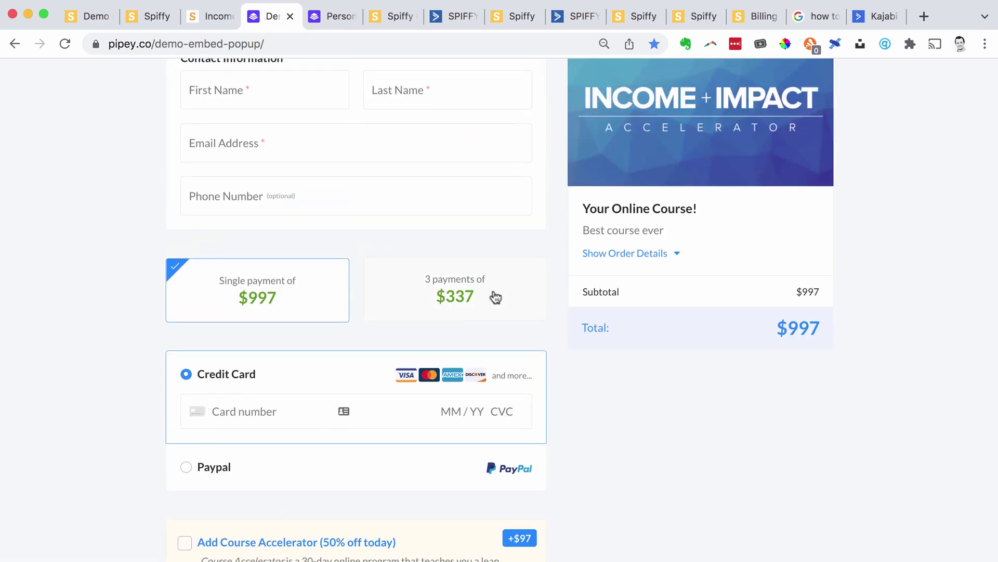
{"action": "scroll", "coordinate": [560, 396], "scroll_direction": "up", "scroll_amount": 5}
{"action": "scroll", "coordinate": [561, 397], "scroll_direction": "down", "scroll_amount": 5}
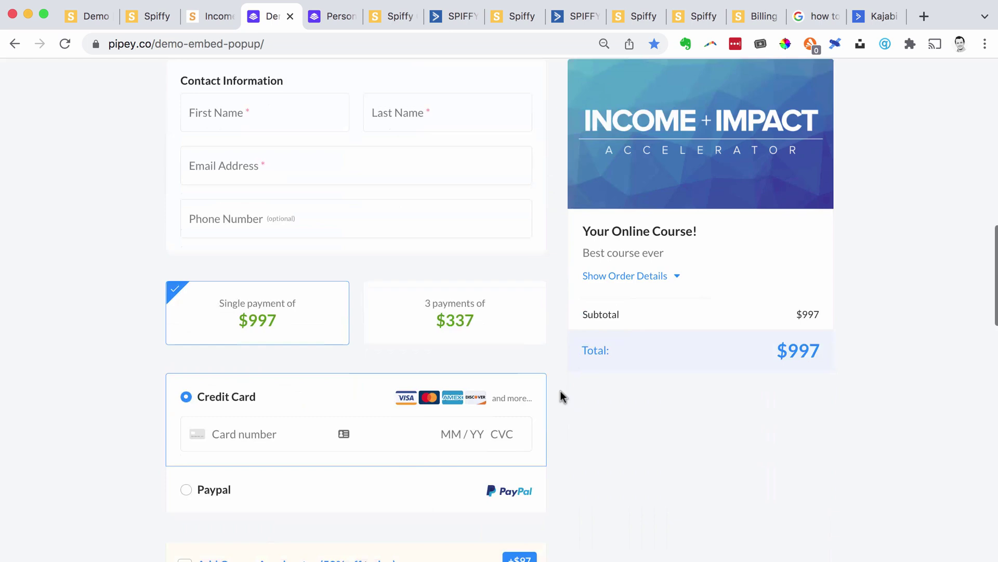
{"action": "scroll", "coordinate": [560, 396], "scroll_direction": "down", "scroll_amount": 2}
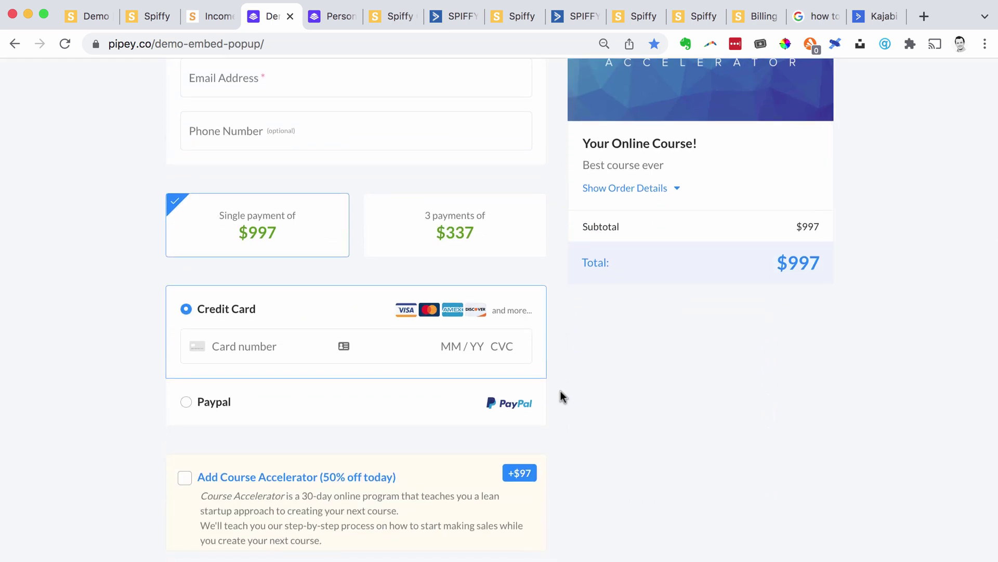
{"action": "scroll", "coordinate": [560, 391], "scroll_direction": "up", "scroll_amount": 6}
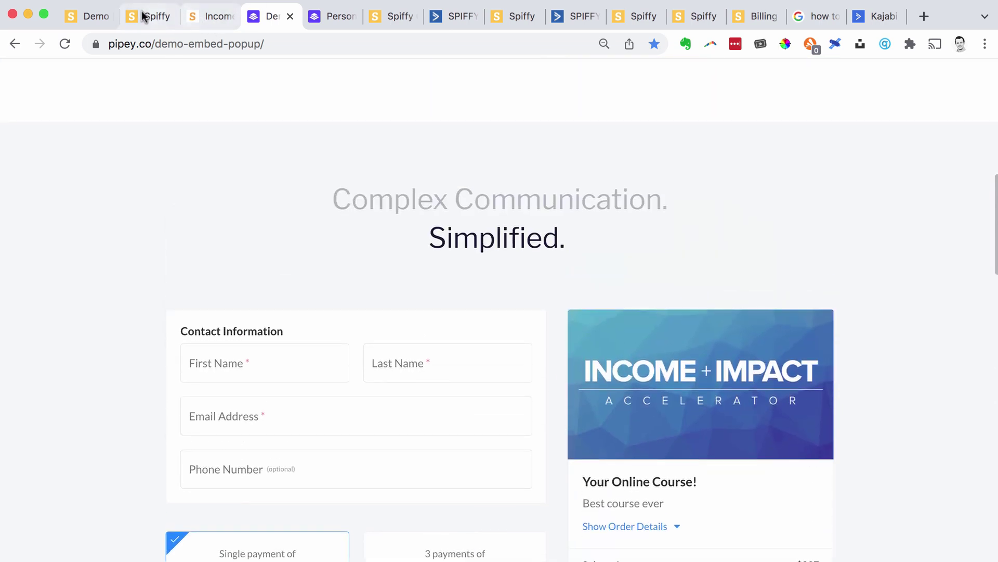
- Return to the Income & Impact Accelerator checkout's flow map in Spiffy
{"action": "left_click", "coordinate": [141, 16]}
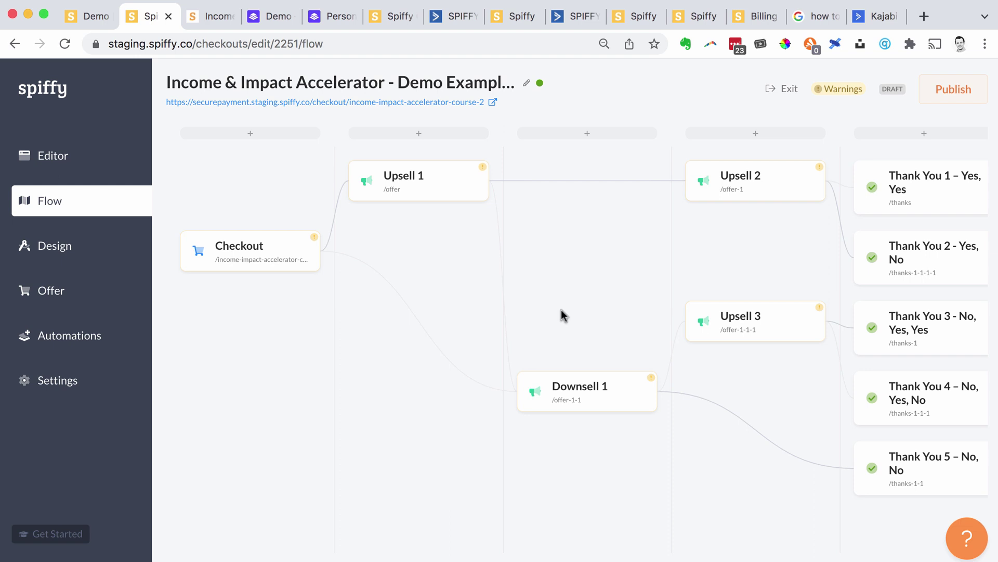
- Open the spiffy.co Demo page and scroll down to the Choose a Demo Option section
{"action": "left_click", "coordinate": [86, 16]}
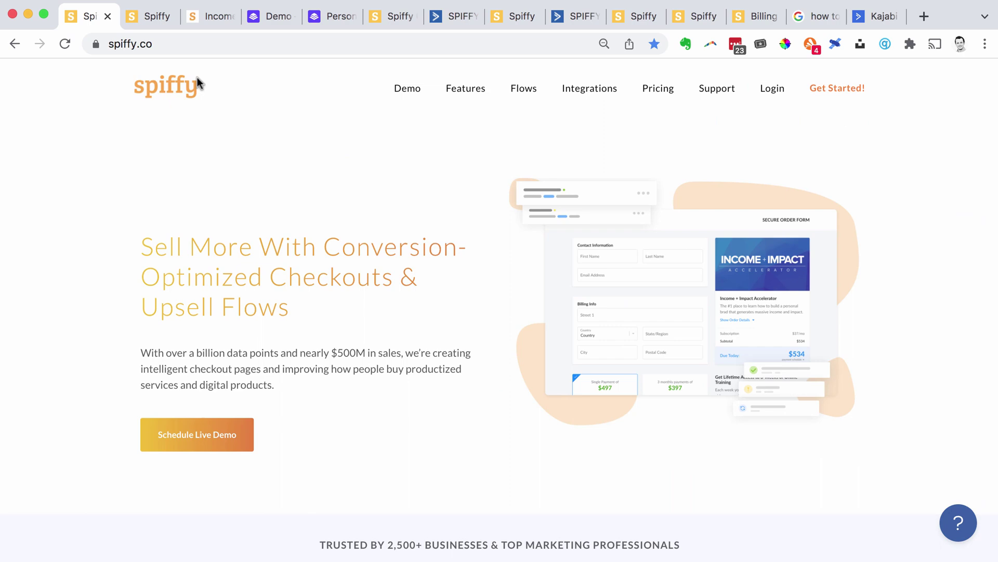
{"action": "left_click", "coordinate": [405, 94]}
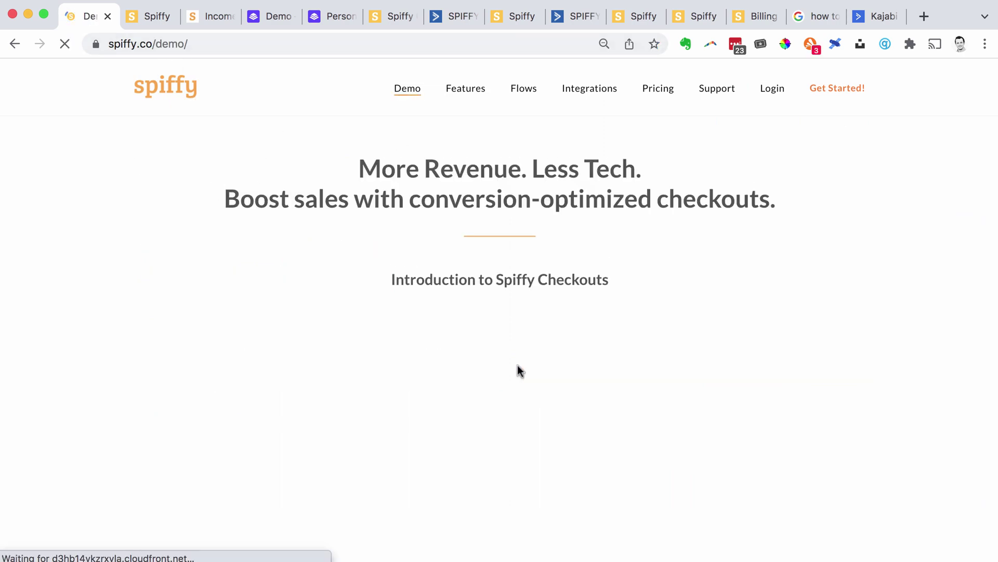
{"action": "scroll", "coordinate": [520, 370], "scroll_direction": "down", "scroll_amount": 10}
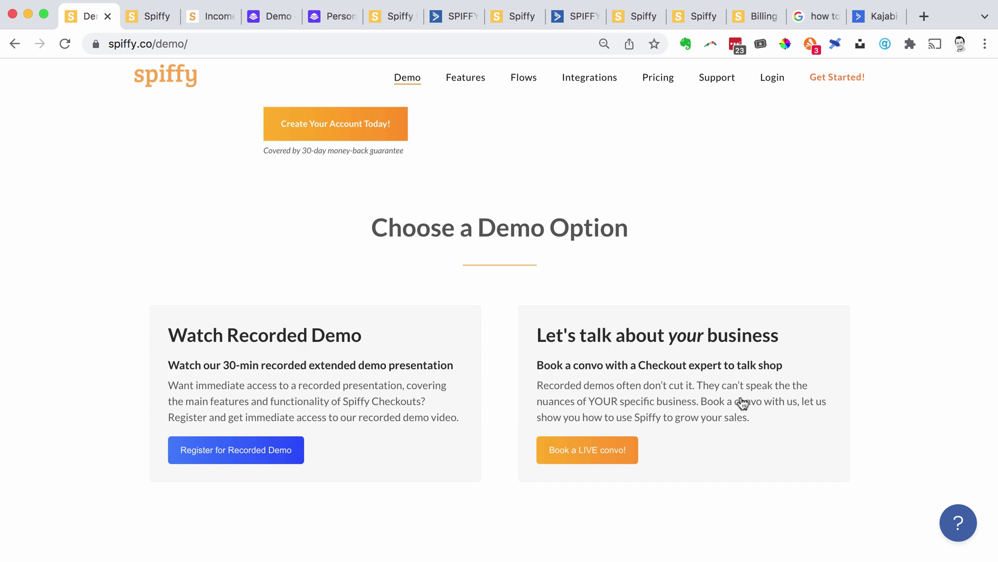
{"action": "scroll", "coordinate": [742, 403], "scroll_direction": "up", "scroll_amount": 10}
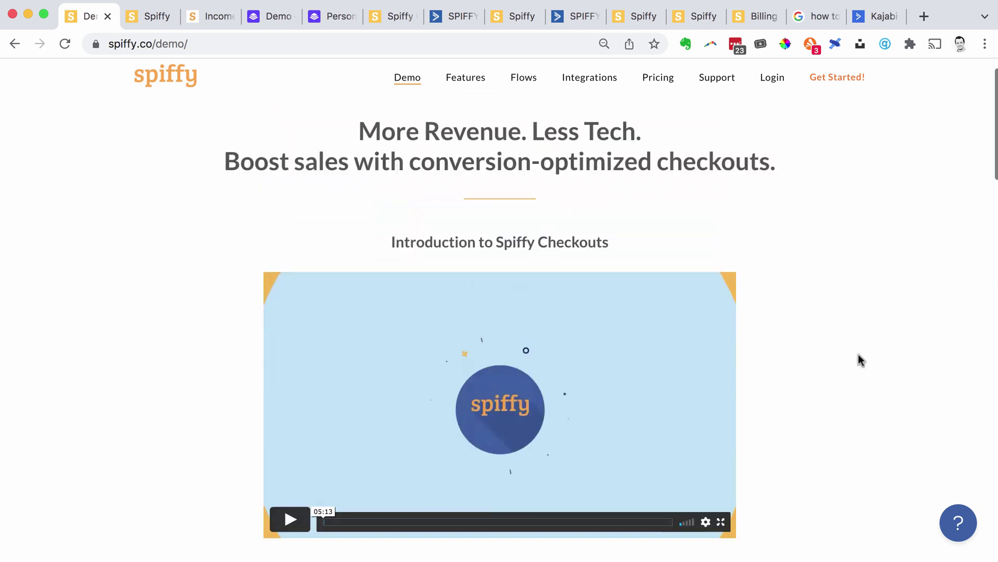
{"action": "scroll", "coordinate": [790, 260], "scroll_direction": "down", "scroll_amount": 10}
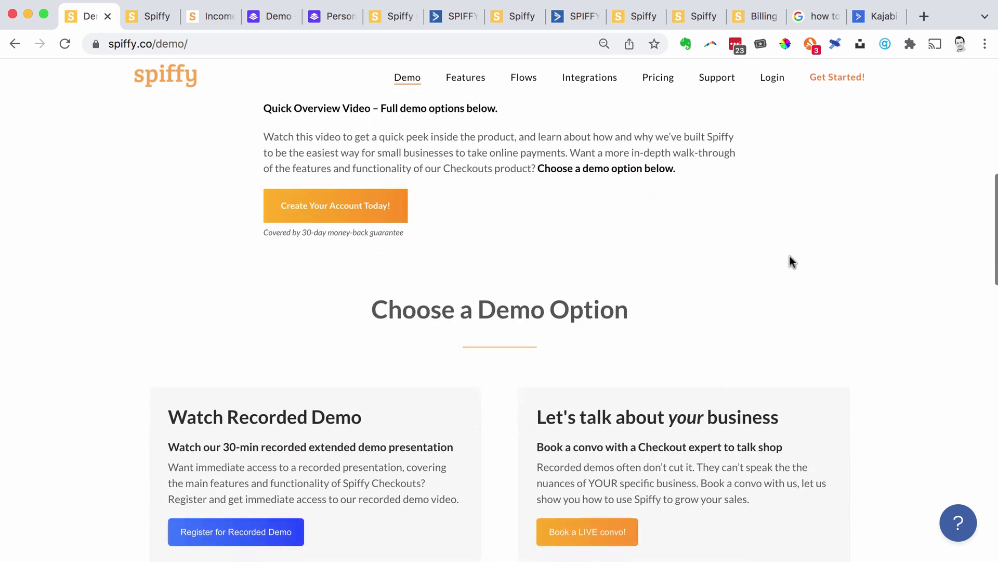
{"action": "scroll", "coordinate": [790, 257], "scroll_direction": "down", "scroll_amount": 1}
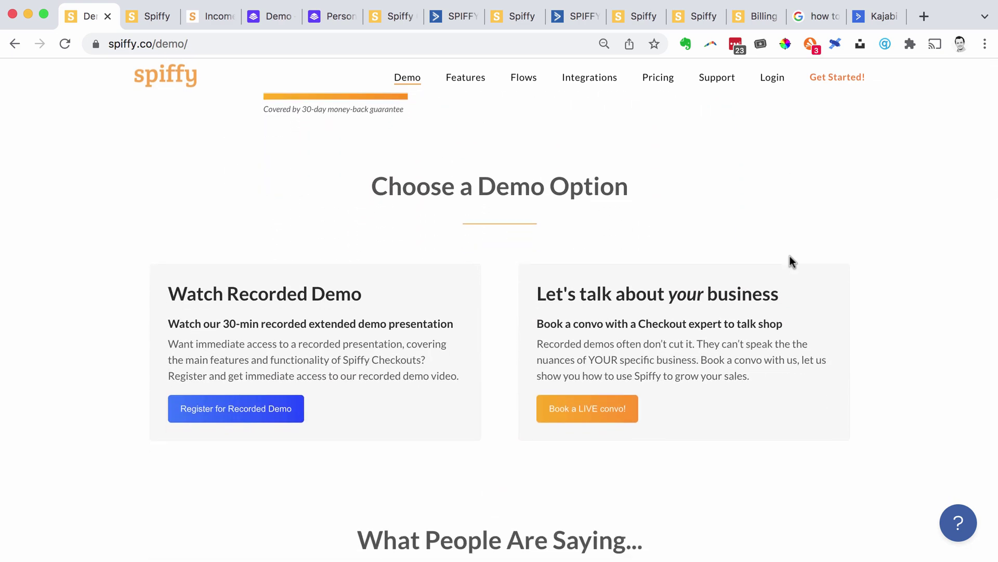